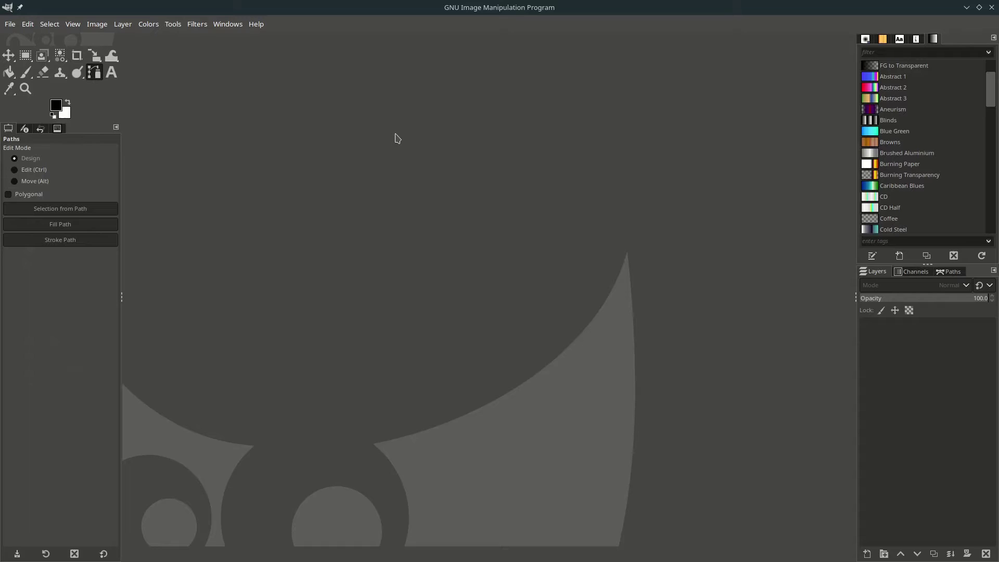
- Create a new image 1080 px wide and 1350 px high
{"action": "left_click", "coordinate": [10, 24]}
{"action": "left_click", "coordinate": [23, 38]}
{"action": "double_click", "coordinate": [427, 266]}
{"action": "key", "text": "BackSpace"}
{"action": "type", "text": "1080"}
{"action": "key", "text": "Tab"}
{"action": "type", "text": "1"}
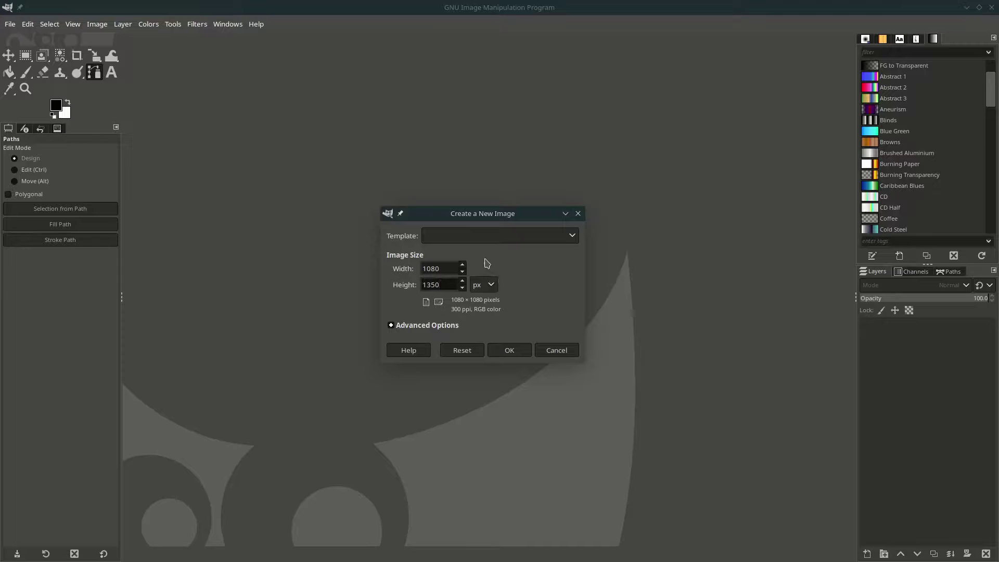
{"action": "left_click", "coordinate": [510, 350]}
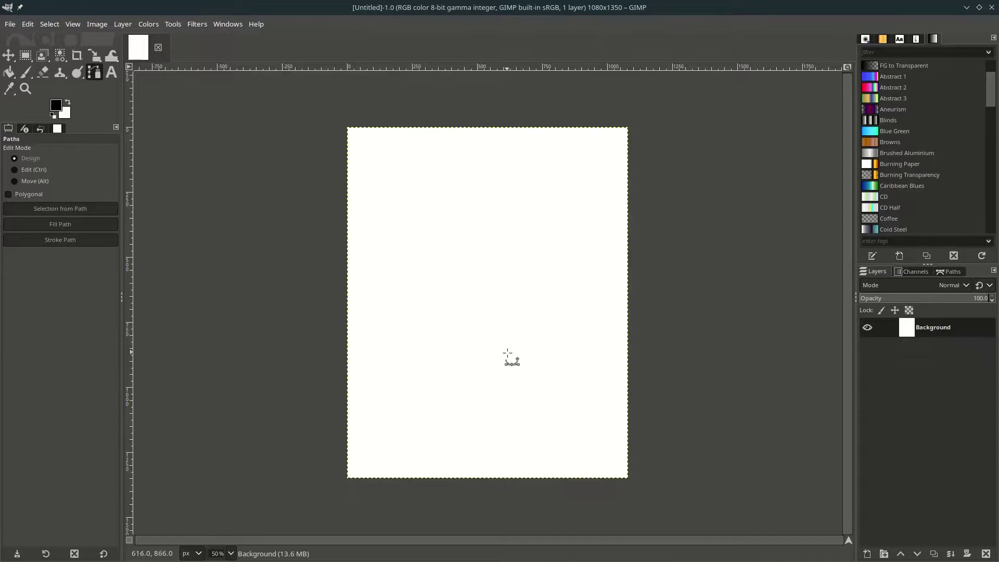
- Add the text LOOK near the middle of the canvas with each letter on its own line
{"action": "key", "text": "m"}
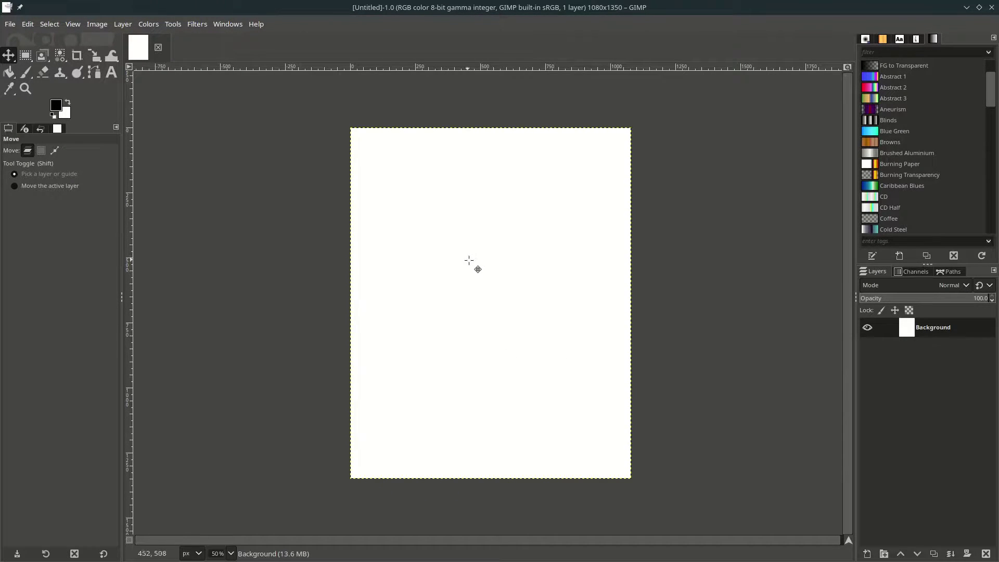
{"action": "key", "text": "t"}
{"action": "left_click", "coordinate": [481, 257]}
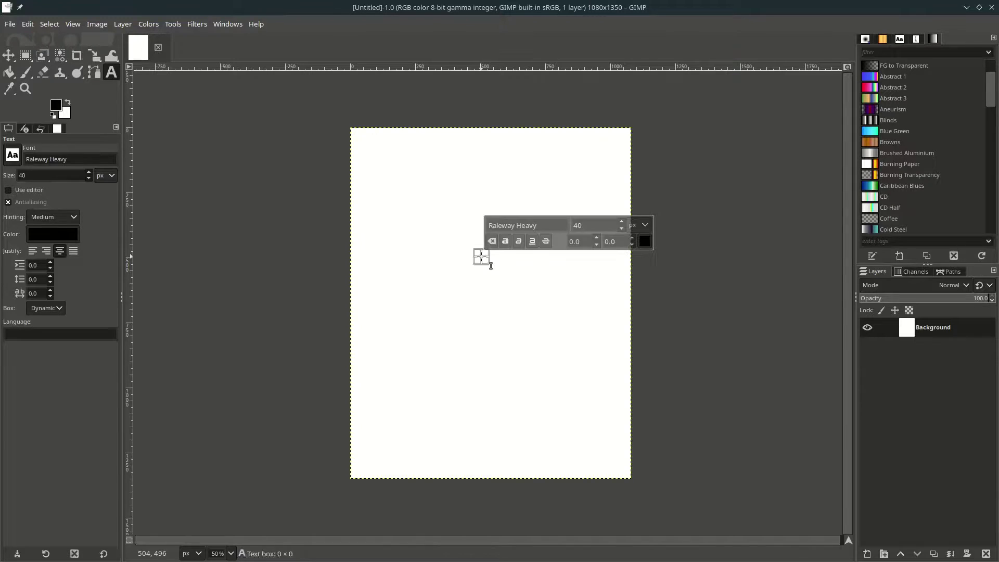
{"action": "scroll", "coordinate": [481, 256], "scroll_direction": "up", "scroll_amount": 1}
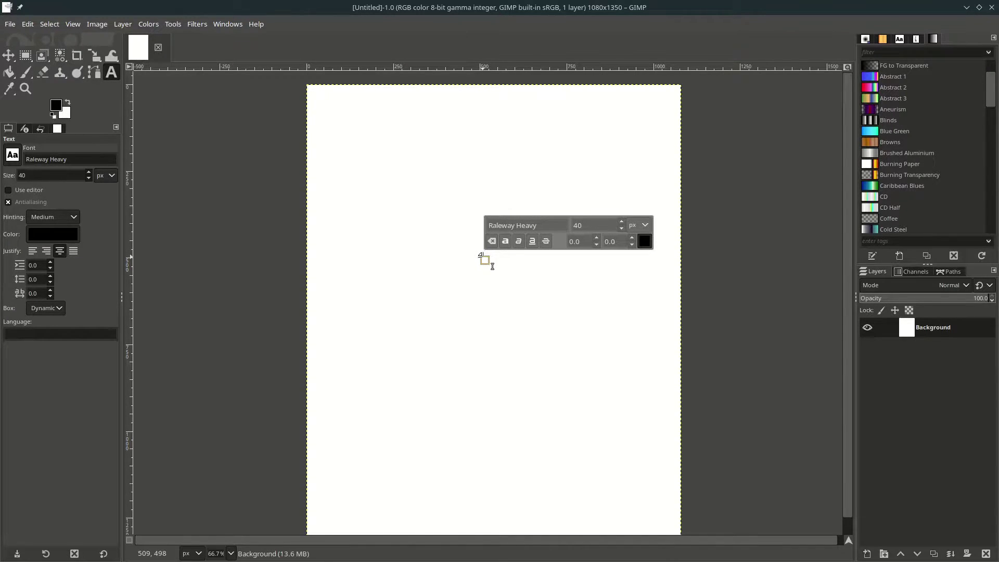
{"action": "type", "text": "L"}
{"action": "key", "text": "Return"}
{"action": "type", "text": "O"}
{"action": "key", "text": "Return"}
{"action": "type", "text": "O"}
{"action": "key", "text": "Return"}
{"action": "type", "text": "K"}
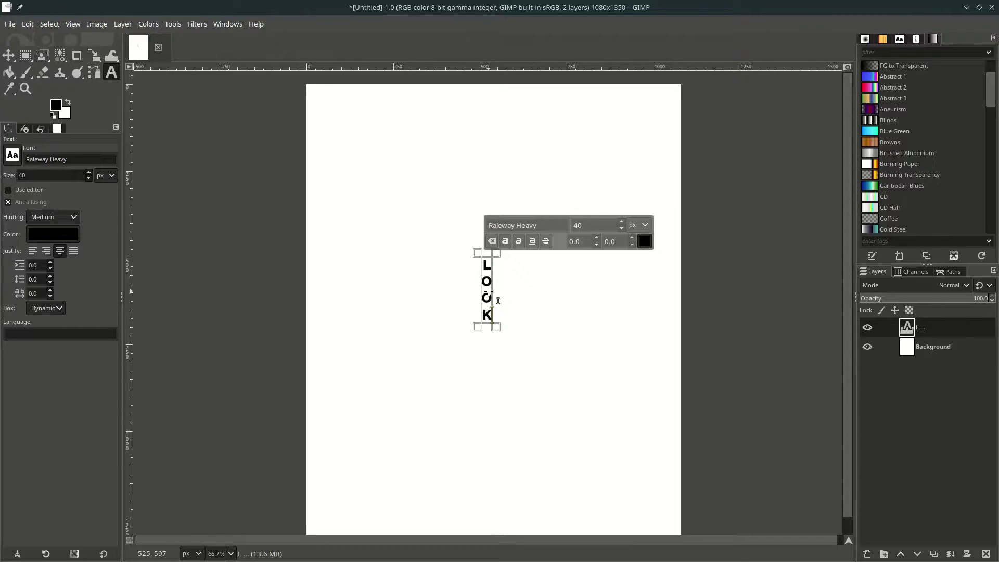
- Set the size of all the stacked LOOK text to 330 px
{"action": "key", "text": "ctrl+a"}
{"action": "left_click", "coordinate": [597, 227]}
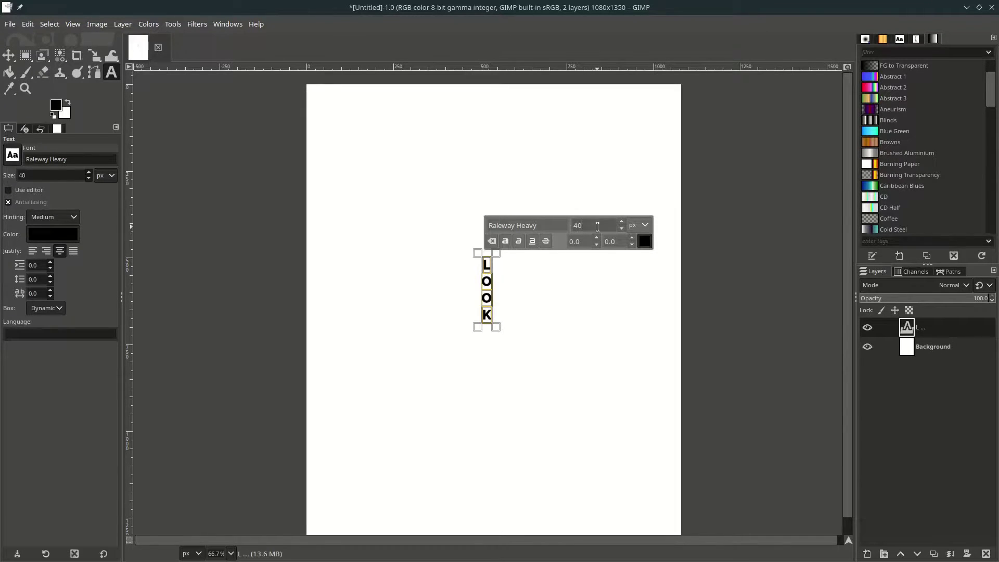
{"action": "type", "text": "330"}
{"action": "key", "text": "Return"}
{"action": "scroll", "coordinate": [522, 364], "scroll_direction": "down", "scroll_amount": 1}
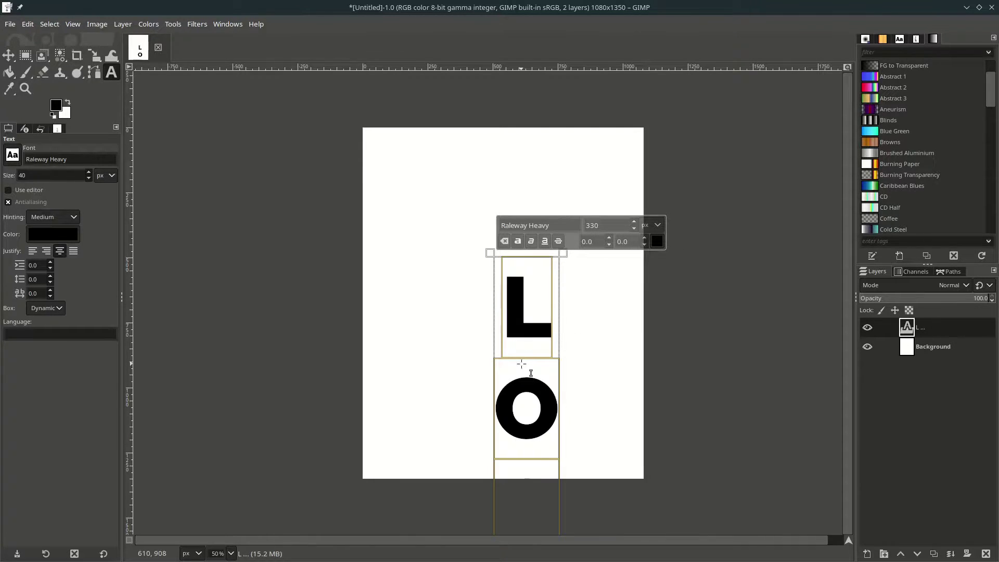
- Reduce the line spacing until all four letters fit the canvas height, and move the text into the canvas's left half
{"action": "left_click", "coordinate": [51, 282]}
{"action": "scroll", "coordinate": [54, 283], "scroll_direction": "down", "scroll_amount": 20}
{"action": "scroll", "coordinate": [54, 284], "scroll_direction": "down", "scroll_amount": 2}
{"action": "key", "text": "m"}
{"action": "left_click_drag", "start_coordinate": [522, 329], "coordinate": [453, 231]}
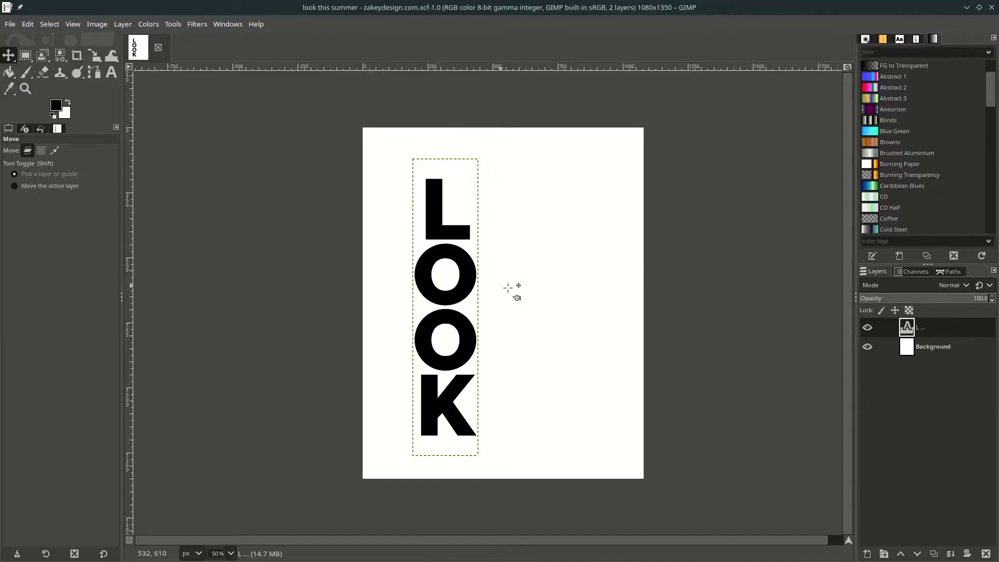
- Open man-in-green-and-black-plaid-shirt-and-blue-denim-jeans-3889629.jpg as a new layer above the text
{"action": "left_click", "coordinate": [12, 27]}
{"action": "left_click", "coordinate": [45, 81]}
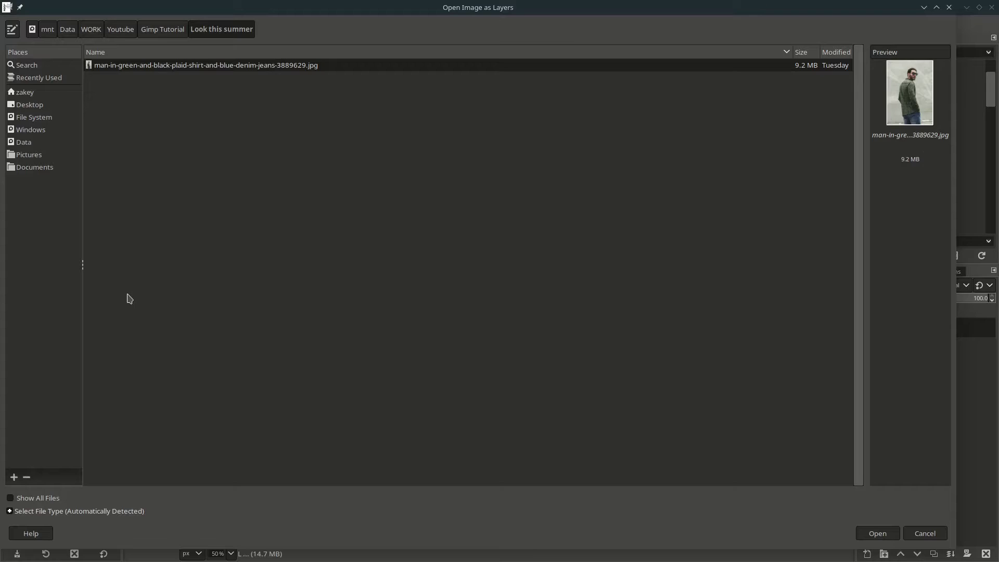
{"action": "double_click", "coordinate": [213, 66]}
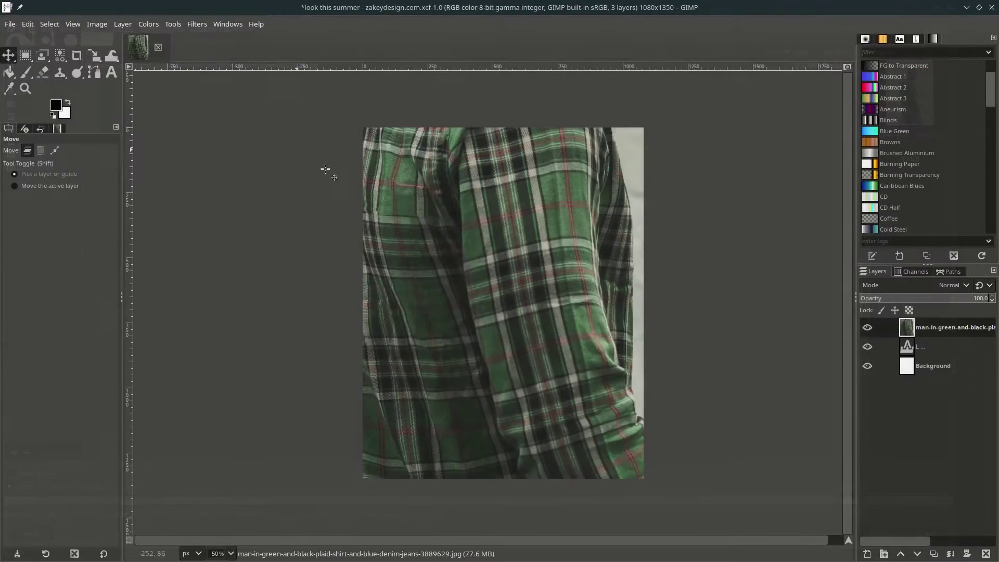
- Scale the photo layer down proportionally so the whole photo fits inside the canvas
{"action": "key", "text": "shift"}
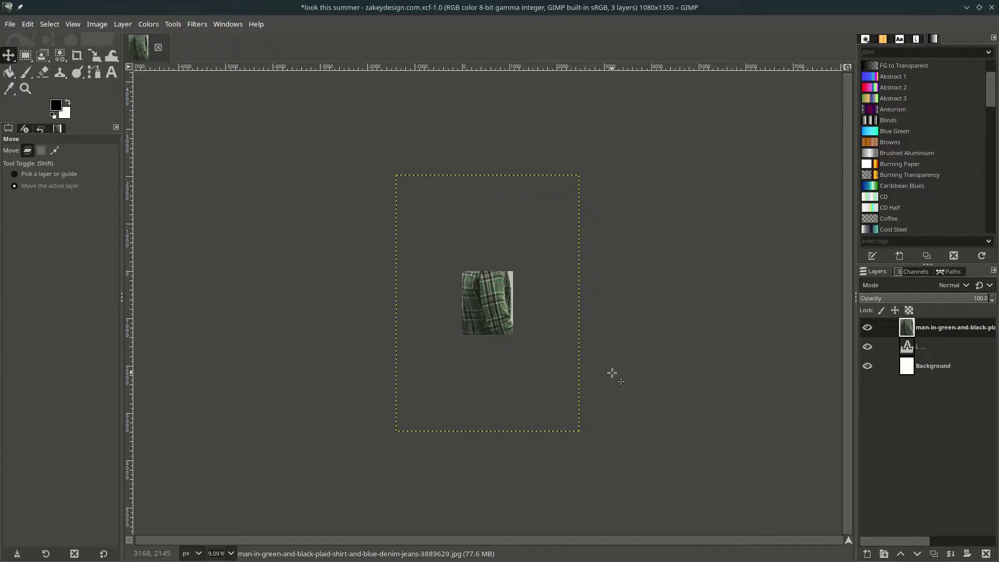
{"action": "key", "text": "shift+s"}
{"action": "left_click", "coordinate": [612, 372]}
{"action": "left_click_drag", "start_coordinate": [577, 428], "coordinate": [407, 246]}
{"action": "key", "text": "Return"}
{"action": "scroll", "coordinate": [501, 303], "scroll_direction": "up", "scroll_amount": 5}
{"action": "key", "text": "m"}
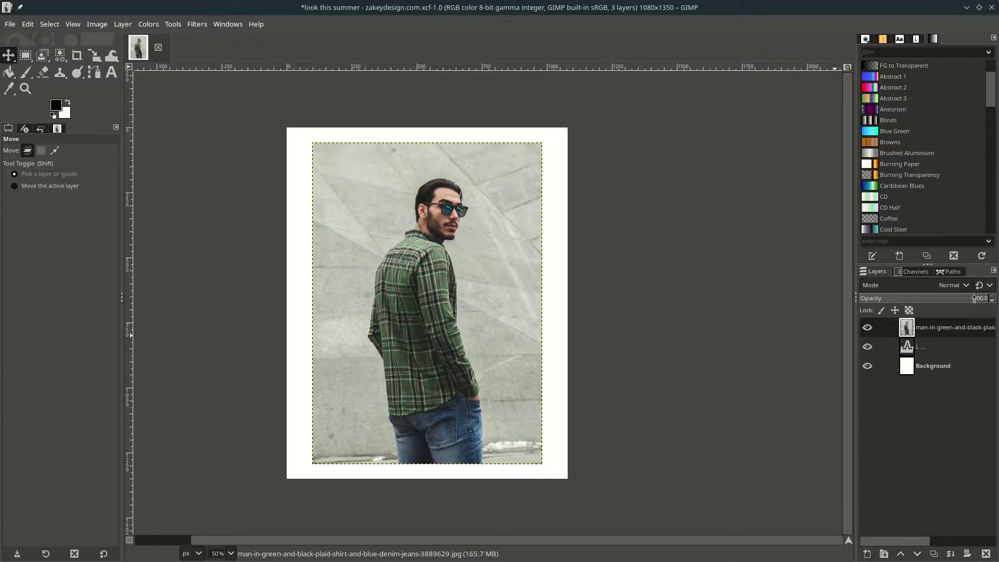
- Use temporarily reduced opacity to position the man over the LOOK text, restore the photo to 100 opacity, and save the image
{"action": "left_click_drag", "start_coordinate": [973, 298], "coordinate": [971, 299]}
{"action": "left_click_drag", "start_coordinate": [455, 291], "coordinate": [398, 267]}
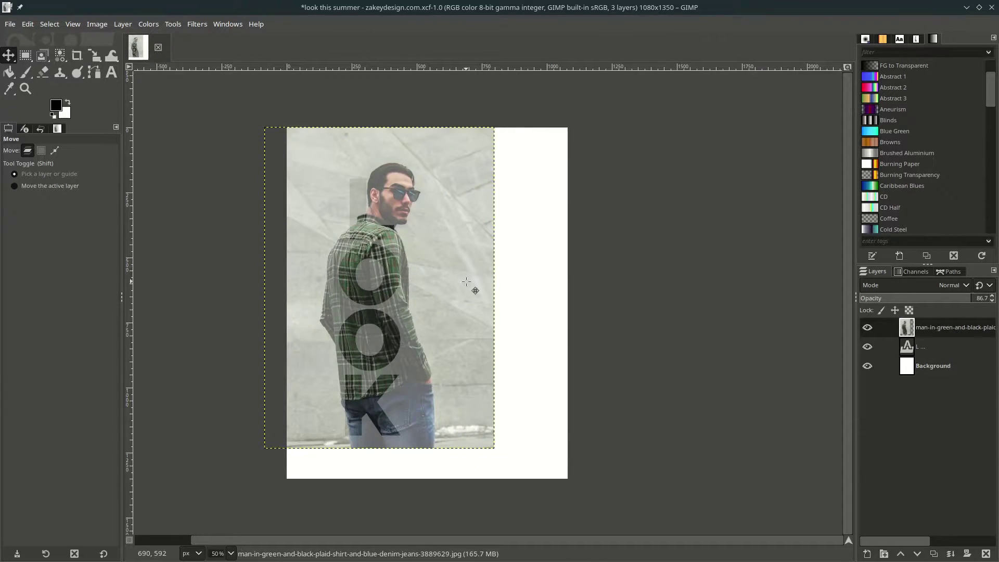
{"action": "left_click_drag", "start_coordinate": [965, 300], "coordinate": [990, 299]}
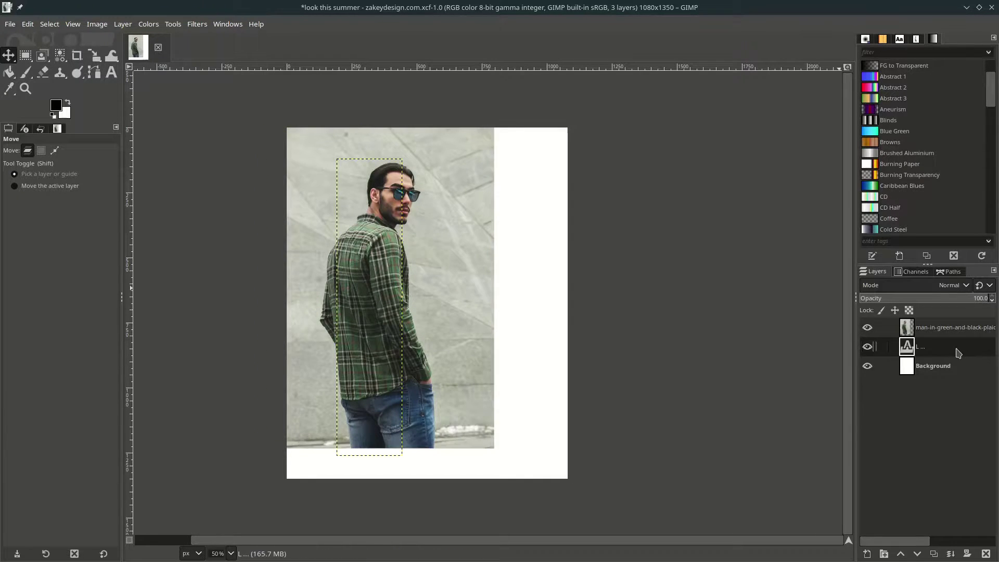
{"action": "key", "text": "ctrl+s"}
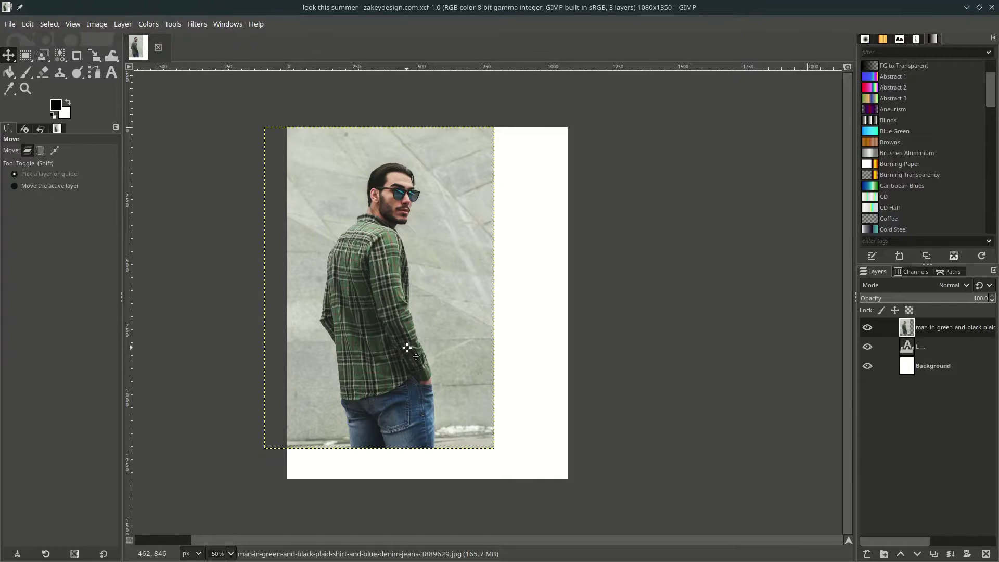
- Start a path at the back of the shirt collar and trace it up the nape and the back of the hair
{"action": "key", "text": "b"}
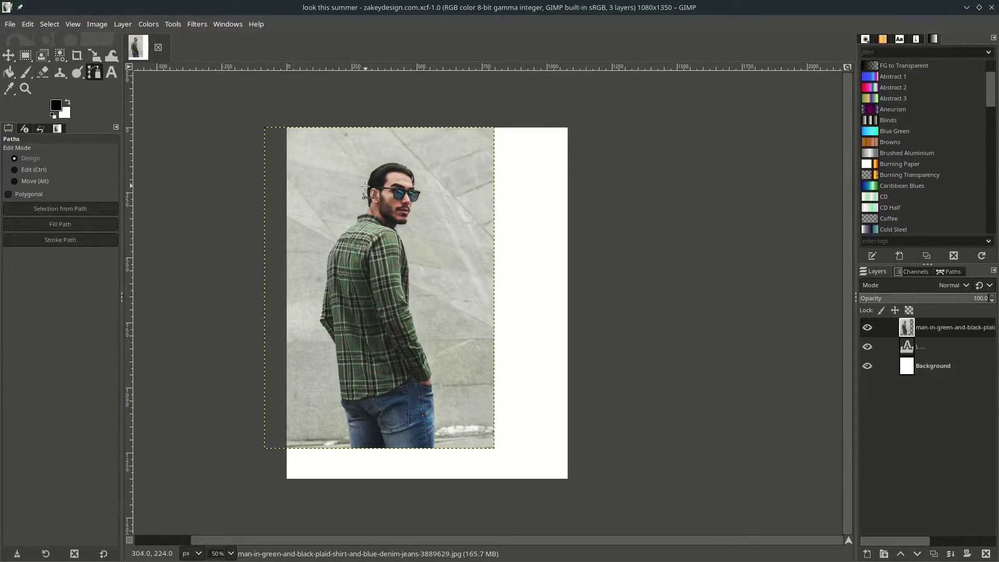
{"action": "scroll", "coordinate": [362, 196], "scroll_direction": "up", "scroll_amount": 4}
{"action": "scroll", "coordinate": [367, 245], "scroll_direction": "up", "scroll_amount": 1}
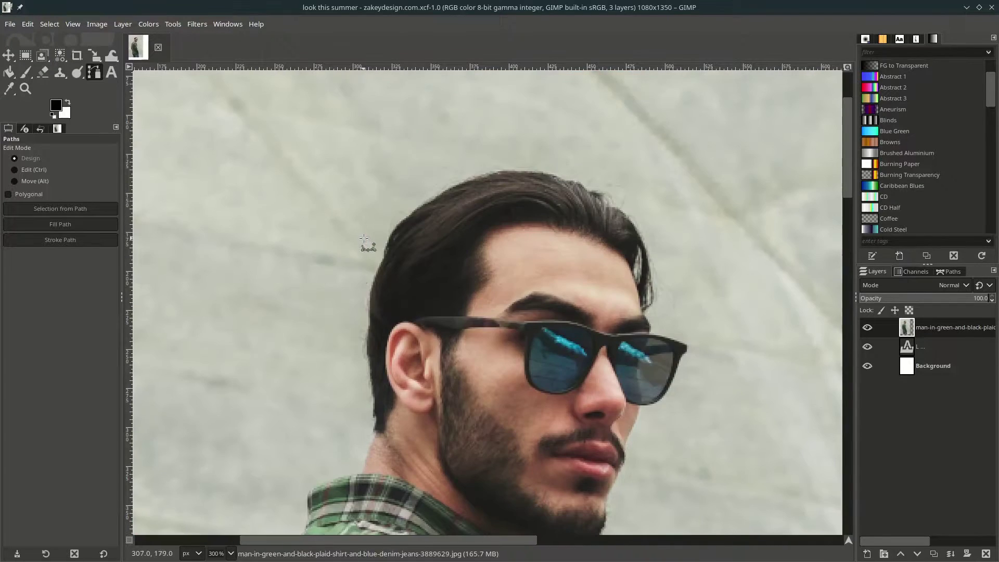
{"action": "scroll", "coordinate": [359, 338], "scroll_direction": "up", "scroll_amount": 2}
{"action": "scroll", "coordinate": [348, 424], "scroll_direction": "down", "scroll_amount": 5}
{"action": "scroll", "coordinate": [359, 354], "scroll_direction": "up", "scroll_amount": 2}
{"action": "left_click", "coordinate": [370, 362]}
{"action": "left_click", "coordinate": [396, 290]}
{"action": "left_click_drag", "start_coordinate": [395, 262], "coordinate": [394, 239]}
{"action": "scroll", "coordinate": [394, 241], "scroll_direction": "up", "scroll_amount": 1}
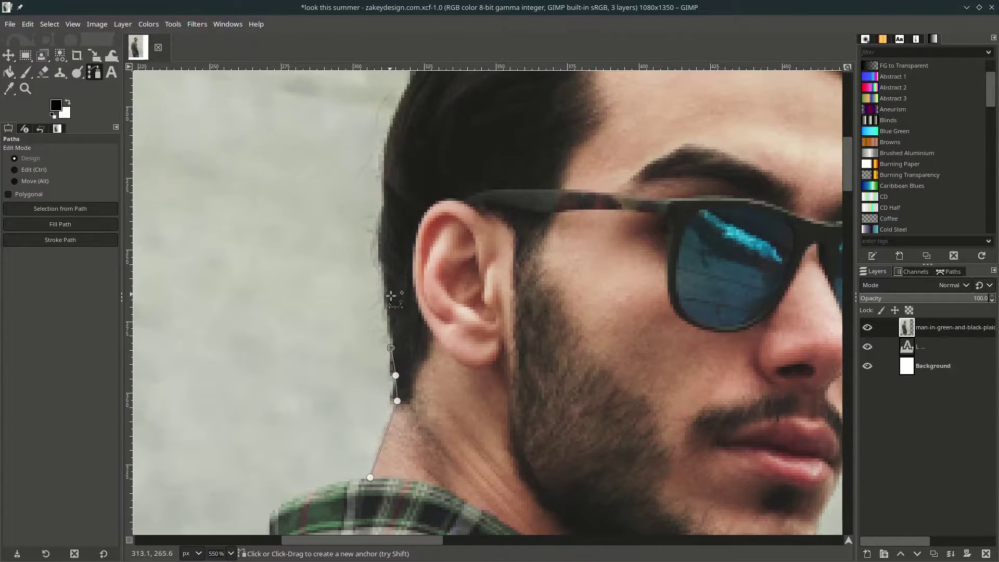
{"action": "left_click", "coordinate": [383, 201]}
- Continue the path with curved anchors along the back of the hair to the top of the head
{"action": "scroll", "coordinate": [394, 236], "scroll_direction": "up", "scroll_amount": 4}
{"action": "left_click_drag", "start_coordinate": [403, 198], "coordinate": [431, 145]}
{"action": "scroll", "coordinate": [432, 150], "scroll_direction": "up", "scroll_amount": 2}
{"action": "left_click_drag", "start_coordinate": [473, 279], "coordinate": [509, 233]}
{"action": "left_click_drag", "start_coordinate": [579, 189], "coordinate": [401, 305]}
{"action": "left_click_drag", "start_coordinate": [498, 248], "coordinate": [569, 206]}
{"action": "scroll", "coordinate": [569, 206], "scroll_direction": "down", "scroll_amount": 1}
{"action": "left_click_drag", "start_coordinate": [686, 190], "coordinate": [654, 210]}
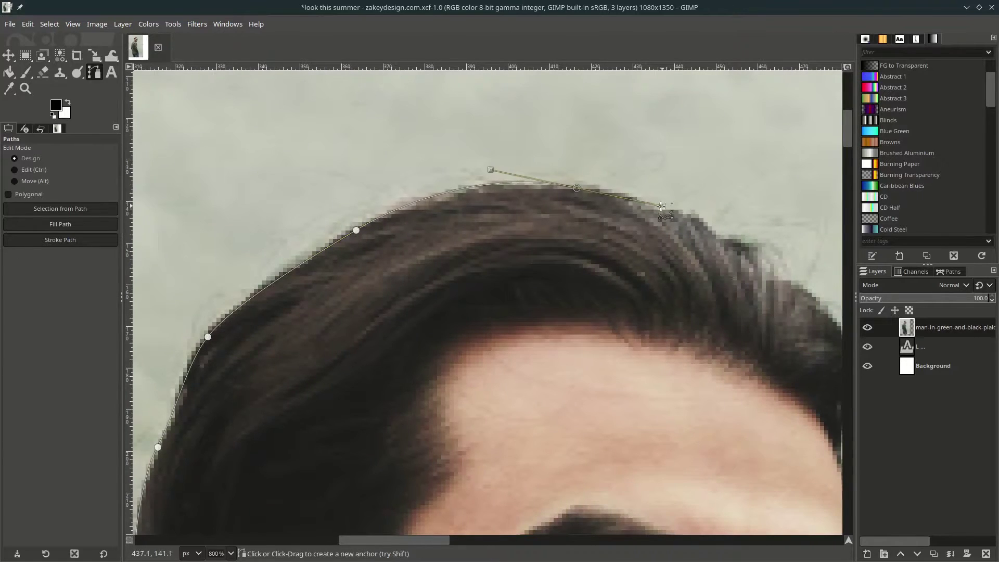
- Continue the path over the front of the hair and down the forehead to the sunglasses
{"action": "scroll", "coordinate": [598, 223], "scroll_direction": "right", "scroll_amount": 1}
{"action": "scroll", "coordinate": [546, 239], "scroll_direction": "up", "scroll_amount": 1}
{"action": "left_click_drag", "start_coordinate": [584, 256], "coordinate": [631, 301]}
{"action": "scroll", "coordinate": [572, 260], "scroll_direction": "down", "scroll_amount": 1}
{"action": "left_click_drag", "start_coordinate": [518, 236], "coordinate": [537, 266]}
{"action": "scroll", "coordinate": [538, 266], "scroll_direction": "down", "scroll_amount": 2}
{"action": "left_click_drag", "start_coordinate": [584, 169], "coordinate": [589, 218]}
{"action": "left_click_drag", "start_coordinate": [596, 285], "coordinate": [596, 303]}
{"action": "scroll", "coordinate": [596, 303], "scroll_direction": "down", "scroll_amount": 1}
{"action": "left_click_drag", "start_coordinate": [563, 213], "coordinate": [563, 227]}
{"action": "left_click_drag", "start_coordinate": [578, 260], "coordinate": [584, 273]}
{"action": "left_click", "coordinate": [582, 292]}
{"action": "left_click", "coordinate": [580, 299]}
- Trace the path around the outer edge of the front sunglasses lens and back to the face
{"action": "left_click_drag", "start_coordinate": [658, 317], "coordinate": [699, 337]}
{"action": "scroll", "coordinate": [581, 300], "scroll_direction": "up", "scroll_amount": 1}
{"action": "left_click_drag", "start_coordinate": [737, 447], "coordinate": [725, 475]}
{"action": "scroll", "coordinate": [725, 468], "scroll_direction": "down", "scroll_amount": 5}
{"action": "left_click_drag", "start_coordinate": [663, 384], "coordinate": [631, 429]}
{"action": "left_click_drag", "start_coordinate": [549, 441], "coordinate": [526, 446]}
- Continue the path down the face's profile to just below the lips
{"action": "scroll", "coordinate": [526, 445], "scroll_direction": "down", "scroll_amount": 5}
{"action": "left_click_drag", "start_coordinate": [497, 312], "coordinate": [489, 335]}
{"action": "left_click_drag", "start_coordinate": [457, 403], "coordinate": [457, 435]}
{"action": "left_click_drag", "start_coordinate": [451, 278], "coordinate": [449, 295]}
{"action": "left_click_drag", "start_coordinate": [406, 381], "coordinate": [395, 403]}
{"action": "scroll", "coordinate": [395, 403], "scroll_direction": "down", "scroll_amount": 3}
{"action": "left_click_drag", "start_coordinate": [501, 182], "coordinate": [479, 213]}
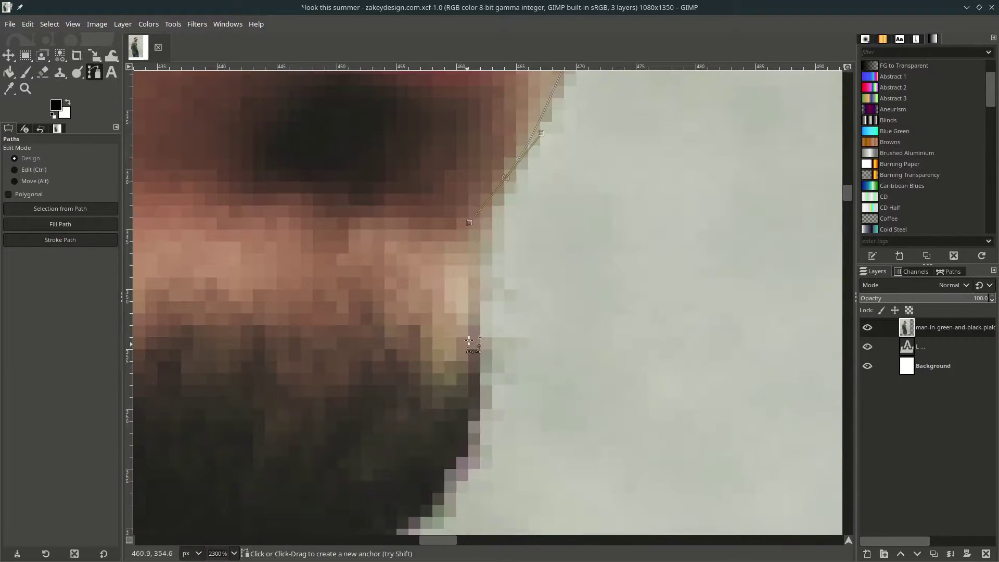
- Trace the path around the bearded chin and along the underside of the jaw to the neck
{"action": "left_click_drag", "start_coordinate": [475, 359], "coordinate": [479, 391]}
{"action": "scroll", "coordinate": [481, 390], "scroll_direction": "down", "scroll_amount": 2}
{"action": "left_click_drag", "start_coordinate": [599, 360], "coordinate": [567, 379]}
{"action": "left_click_drag", "start_coordinate": [404, 360], "coordinate": [356, 351]}
{"action": "left_click_drag", "start_coordinate": [303, 445], "coordinate": [284, 473]}
{"action": "scroll", "coordinate": [417, 306], "scroll_direction": "down", "scroll_amount": 2}
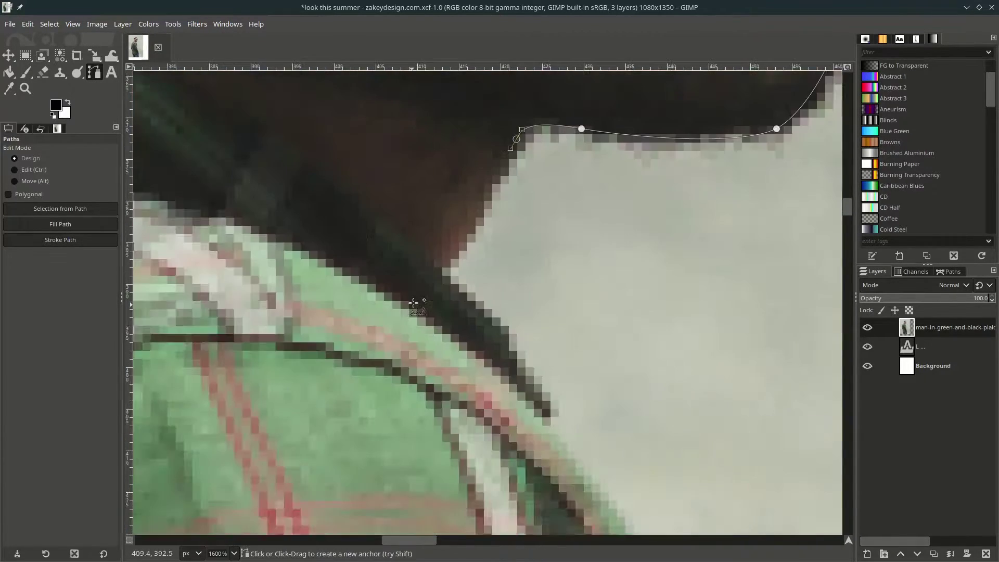
- Continue the path down the front of the neck, around the collar tip and onto the shoulder
{"action": "scroll", "coordinate": [457, 237], "scroll_direction": "up", "scroll_amount": 1}
{"action": "left_click", "coordinate": [439, 165]}
{"action": "left_click", "coordinate": [521, 270]}
{"action": "left_click_drag", "start_coordinate": [591, 248], "coordinate": [601, 264]}
{"action": "left_click_drag", "start_coordinate": [588, 286], "coordinate": [590, 292]}
{"action": "scroll", "coordinate": [599, 282], "scroll_direction": "down", "scroll_amount": 3}
{"action": "scroll", "coordinate": [601, 282], "scroll_direction": "up", "scroll_amount": 3}
{"action": "left_click", "coordinate": [535, 312]}
{"action": "scroll", "coordinate": [535, 317], "scroll_direction": "down", "scroll_amount": 2}
{"action": "left_click_drag", "start_coordinate": [609, 402], "coordinate": [613, 409]}
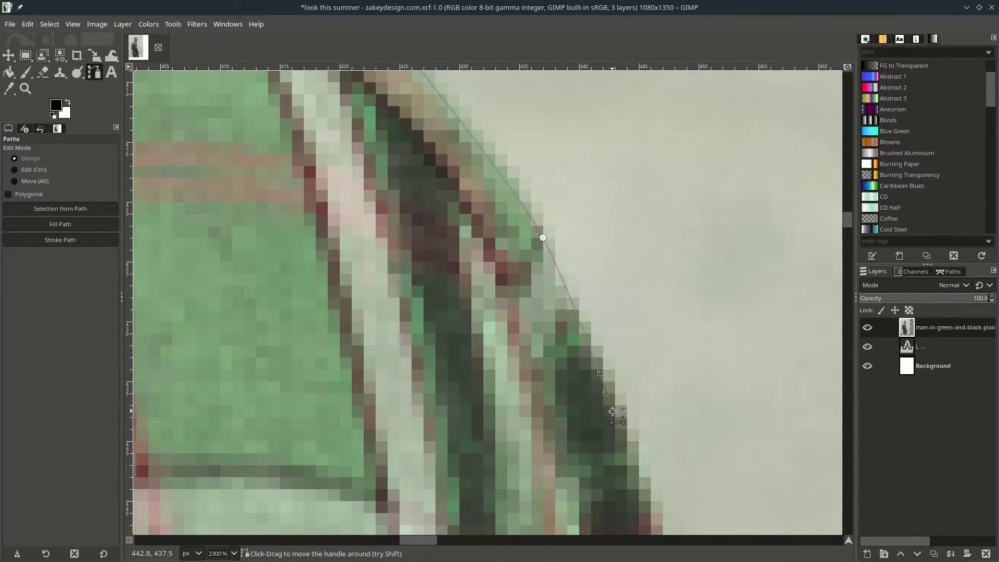
- Trace the path from the shoulder down the shirt's front edge along the upper arm
{"action": "scroll", "coordinate": [612, 409], "scroll_direction": "down", "scroll_amount": 5}
{"action": "left_click_drag", "start_coordinate": [647, 300], "coordinate": [652, 321]}
{"action": "left_click_drag", "start_coordinate": [552, 409], "coordinate": [559, 432]}
{"action": "scroll", "coordinate": [587, 491], "scroll_direction": "down", "scroll_amount": 6}
{"action": "left_click_drag", "start_coordinate": [648, 372], "coordinate": [700, 419]}
{"action": "scroll", "coordinate": [671, 394], "scroll_direction": "down", "scroll_amount": 3}
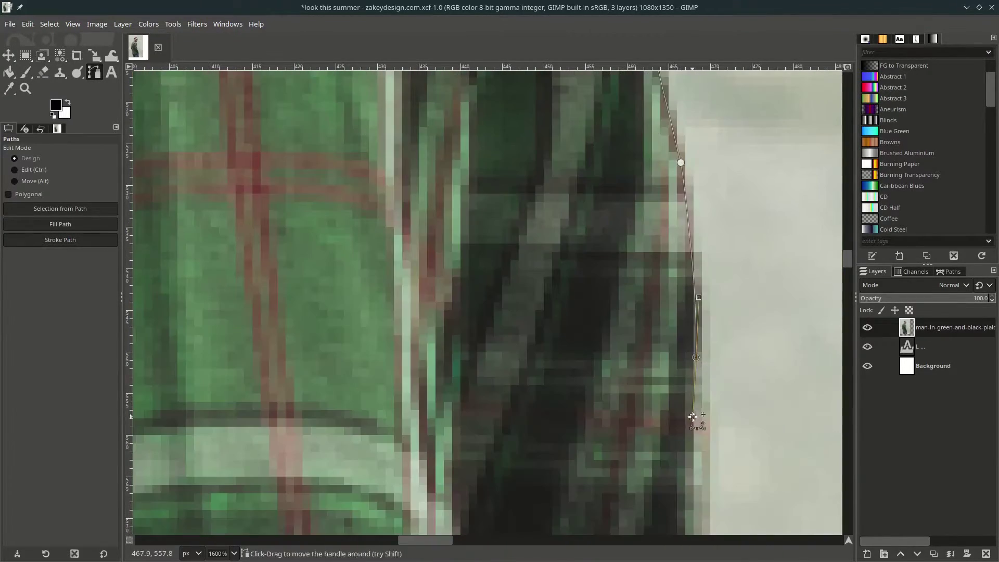
{"action": "scroll", "coordinate": [700, 416], "scroll_direction": "down", "scroll_amount": 6}
{"action": "left_click_drag", "start_coordinate": [703, 372], "coordinate": [702, 388]}
{"action": "scroll", "coordinate": [700, 364], "scroll_direction": "down", "scroll_amount": 5}
{"action": "left_click_drag", "start_coordinate": [707, 284], "coordinate": [707, 297]}
{"action": "left_click_drag", "start_coordinate": [718, 387], "coordinate": [719, 413]}
- Trace the path around the notch and raised fold in the plaid sleeve near the elbow
{"action": "scroll", "coordinate": [709, 359], "scroll_direction": "right", "scroll_amount": 2}
{"action": "scroll", "coordinate": [581, 312], "scroll_direction": "down", "scroll_amount": 1}
{"action": "left_click", "coordinate": [373, 223]}
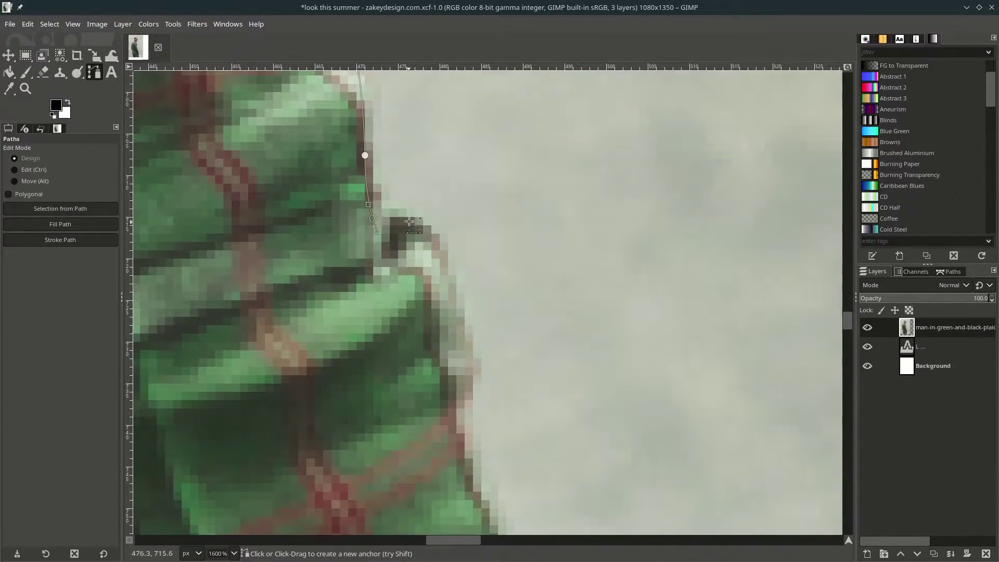
{"action": "left_click", "coordinate": [414, 225]}
{"action": "scroll", "coordinate": [427, 234], "scroll_direction": "down", "scroll_amount": 1}
{"action": "left_click_drag", "start_coordinate": [463, 281], "coordinate": [467, 296]}
{"action": "scroll", "coordinate": [468, 297], "scroll_direction": "down", "scroll_amount": 2}
{"action": "scroll", "coordinate": [581, 257], "scroll_direction": "down", "scroll_amount": 3}
- Continue the path along the outer edge of the forearm sleeve, following the next folds
{"action": "mouse_move", "coordinate": [520, 322]}
{"action": "left_mouse_down"}
{"action": "mouse_move", "coordinate": [526, 354]}
{"action": "mouse_move", "coordinate": [500, 384]}
{"action": "left_mouse_up"}
{"action": "left_click", "coordinate": [577, 249]}
{"action": "left_click", "coordinate": [604, 347]}
{"action": "scroll", "coordinate": [613, 364], "scroll_direction": "down", "scroll_amount": 2}
{"action": "scroll", "coordinate": [658, 301], "scroll_direction": "up", "scroll_amount": 4}
{"action": "left_click", "coordinate": [341, 270]}
{"action": "left_click", "coordinate": [366, 229]}
{"action": "left_click_drag", "start_coordinate": [569, 182], "coordinate": [574, 196]}
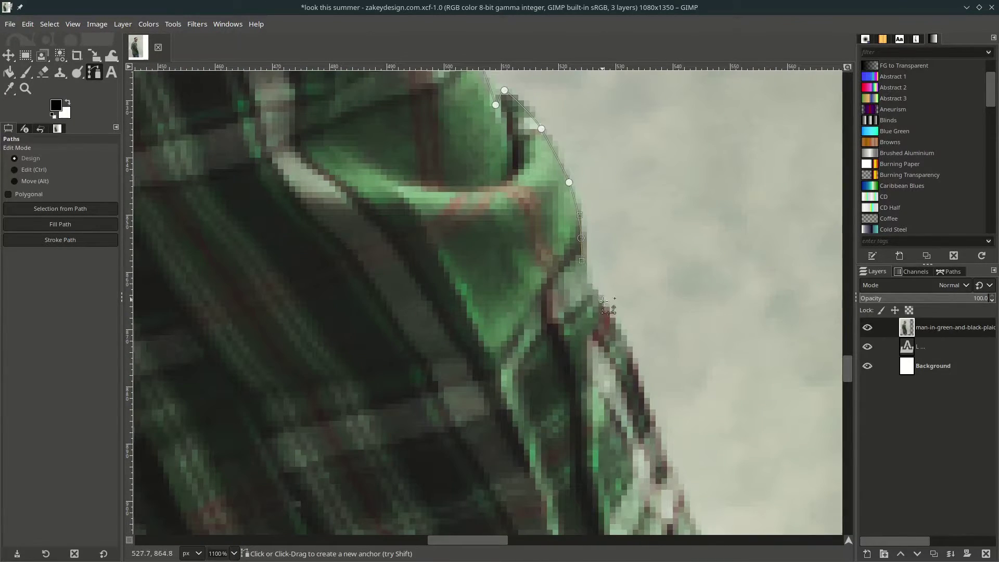
- Trace the path down the lower sleeve and cuff and along the bare wrist to the jeans pocket
{"action": "left_click", "coordinate": [603, 301]}
{"action": "scroll", "coordinate": [603, 301], "scroll_direction": "down", "scroll_amount": 7}
{"action": "left_click_drag", "start_coordinate": [578, 381], "coordinate": [586, 405]}
{"action": "scroll", "coordinate": [580, 385], "scroll_direction": "up", "scroll_amount": 1}
{"action": "scroll", "coordinate": [578, 364], "scroll_direction": "down", "scroll_amount": 4}
{"action": "left_click_drag", "start_coordinate": [571, 334], "coordinate": [561, 370]}
{"action": "scroll", "coordinate": [562, 369], "scroll_direction": "down", "scroll_amount": 2}
{"action": "left_click_drag", "start_coordinate": [566, 408], "coordinate": [570, 444]}
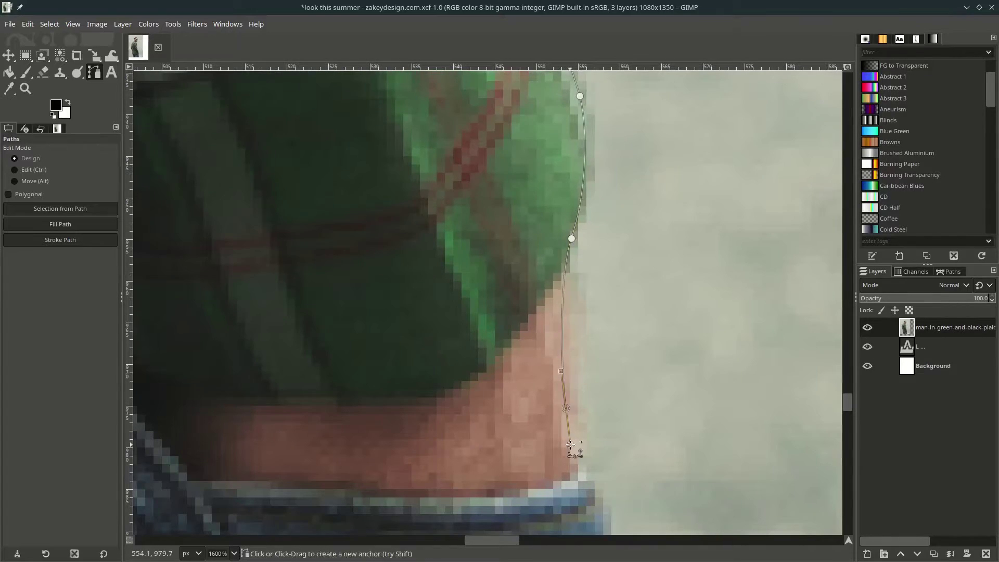
- Continue the path down the front edge of the jeans to below the photo's bottom edge
{"action": "scroll", "coordinate": [604, 351], "scroll_direction": "down", "scroll_amount": 4}
{"action": "scroll", "coordinate": [572, 193], "scroll_direction": "down", "scroll_amount": 1}
{"action": "left_click", "coordinate": [605, 316]}
{"action": "scroll", "coordinate": [606, 316], "scroll_direction": "down", "scroll_amount": 2}
{"action": "left_click", "coordinate": [620, 361]}
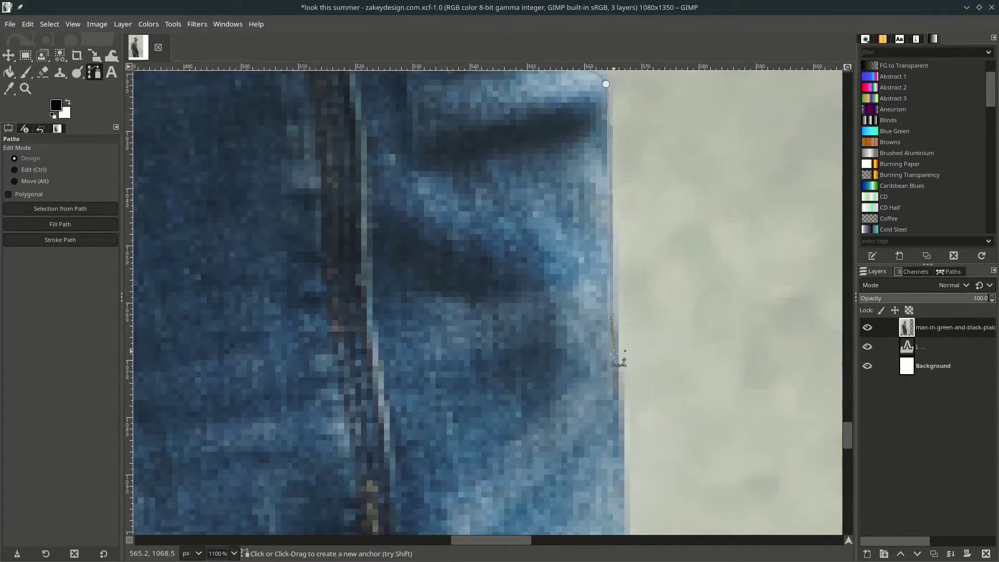
{"action": "scroll", "coordinate": [620, 361], "scroll_direction": "down", "scroll_amount": 5}
{"action": "left_click", "coordinate": [623, 201]}
{"action": "scroll", "coordinate": [627, 278], "scroll_direction": "up", "scroll_amount": 2}
{"action": "left_click", "coordinate": [626, 336]}
{"action": "scroll", "coordinate": [626, 337], "scroll_direction": "down", "scroll_amount": 3}
{"action": "left_click_drag", "start_coordinate": [617, 316], "coordinate": [617, 328]}
{"action": "left_click", "coordinate": [611, 338]}
- Carry the path across below the photo's bottom edge and up the lower back edge of the jeans
{"action": "left_click", "coordinate": [433, 357]}
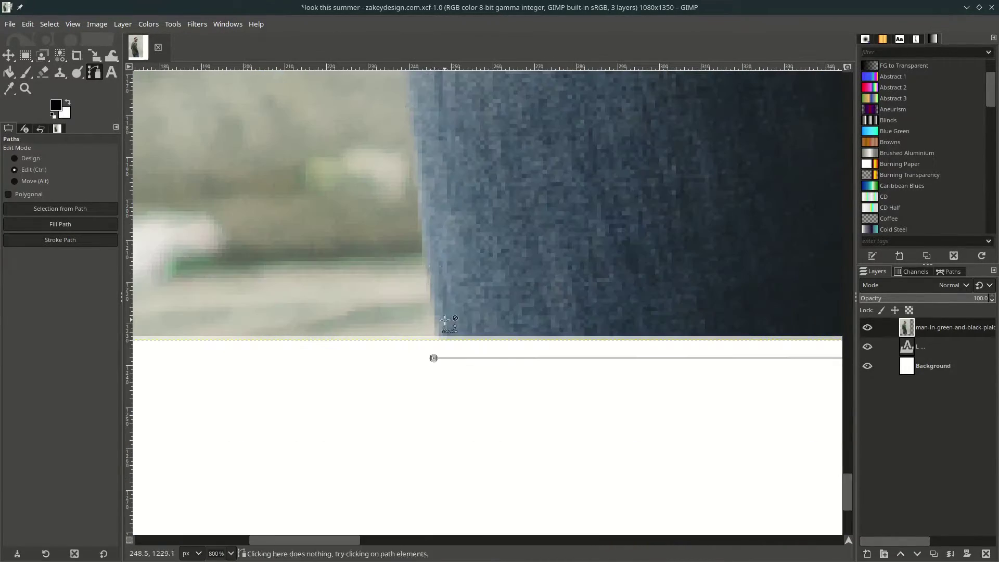
{"action": "scroll", "coordinate": [437, 312], "scroll_direction": "up", "scroll_amount": 2}
{"action": "left_click", "coordinate": [430, 366]}
{"action": "left_click", "coordinate": [408, 328]}
{"action": "left_click_drag", "start_coordinate": [396, 203], "coordinate": [396, 193]}
{"action": "left_click_drag", "start_coordinate": [365, 263], "coordinate": [352, 245]}
{"action": "left_click_drag", "start_coordinate": [371, 155], "coordinate": [379, 144]}
- Trace the path up the back contour of the jeans towards the shirt hem
{"action": "scroll", "coordinate": [379, 144], "scroll_direction": "up", "scroll_amount": 7}
{"action": "left_click", "coordinate": [544, 432]}
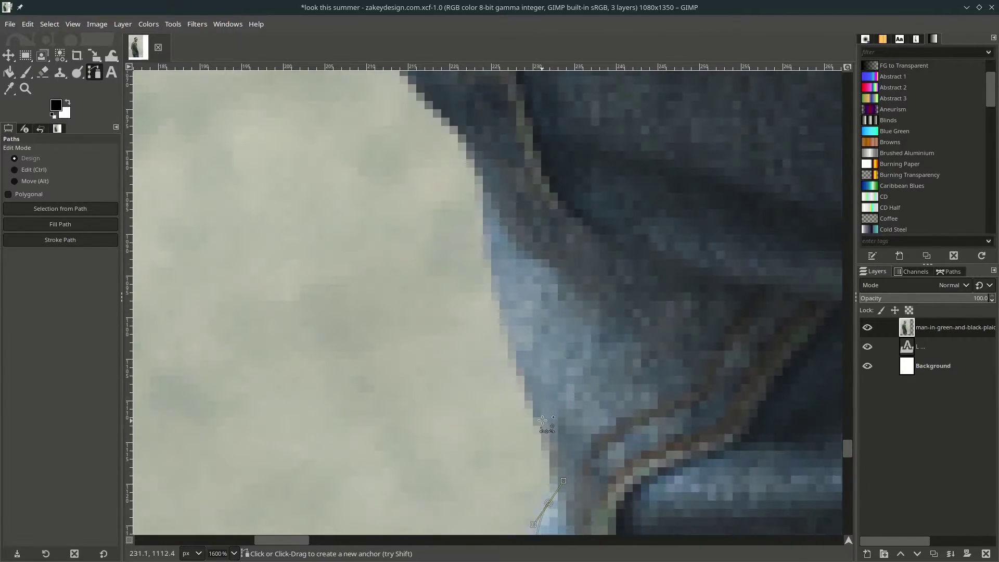
{"action": "left_click", "coordinate": [493, 377]}
{"action": "left_click", "coordinate": [484, 257]}
{"action": "scroll", "coordinate": [484, 256], "scroll_direction": "up", "scroll_amount": 5}
{"action": "left_click", "coordinate": [468, 482]}
{"action": "left_click_drag", "start_coordinate": [353, 373], "coordinate": [357, 363]}
{"action": "left_click_drag", "start_coordinate": [382, 295], "coordinate": [416, 253]}
{"action": "left_click", "coordinate": [354, 253]}
- Continue the path up the back edge of the plaid shirt to where the bent far sleeve begins
{"action": "scroll", "coordinate": [355, 253], "scroll_direction": "up", "scroll_amount": 12}
{"action": "scroll", "coordinate": [354, 253], "scroll_direction": "down", "scroll_amount": 1}
{"action": "left_click", "coordinate": [451, 522]}
{"action": "left_click", "coordinate": [430, 380]}
{"action": "scroll", "coordinate": [414, 263], "scroll_direction": "left", "scroll_amount": 3}
{"action": "scroll", "coordinate": [582, 283], "scroll_direction": "up", "scroll_amount": 3}
{"action": "scroll", "coordinate": [575, 333], "scroll_direction": "left", "scroll_amount": 1}
{"action": "scroll", "coordinate": [575, 333], "scroll_direction": "up", "scroll_amount": 2}
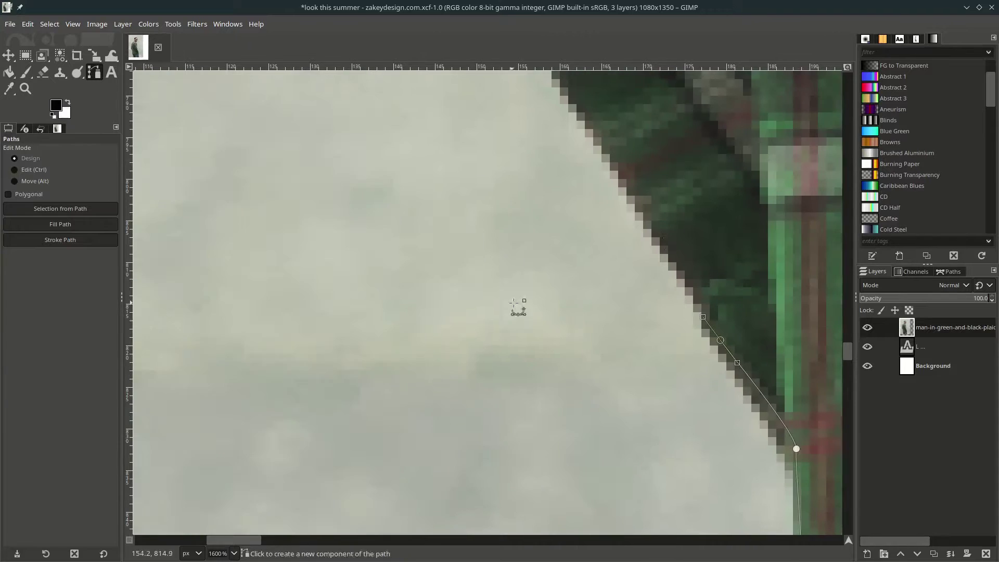
- Trace the path along the underside of the far sleeve out to the elbow
{"action": "left_click", "coordinate": [649, 342]}
{"action": "scroll", "coordinate": [651, 338], "scroll_direction": "up", "scroll_amount": 1}
{"action": "scroll", "coordinate": [676, 312], "scroll_direction": "left", "scroll_amount": 1}
{"action": "left_click", "coordinate": [699, 249]}
{"action": "left_click_drag", "start_coordinate": [645, 168], "coordinate": [642, 160]}
{"action": "scroll", "coordinate": [655, 219], "scroll_direction": "up", "scroll_amount": 2}
{"action": "left_click_drag", "start_coordinate": [587, 352], "coordinate": [575, 346]}
{"action": "left_click_drag", "start_coordinate": [475, 185], "coordinate": [471, 174]}
- Continue the path around the far elbow's folds and onto the outer edge of the upper sleeve
{"action": "scroll", "coordinate": [471, 174], "scroll_direction": "up", "scroll_amount": 5}
{"action": "left_click_drag", "start_coordinate": [479, 338], "coordinate": [486, 326]}
{"action": "scroll", "coordinate": [486, 326], "scroll_direction": "up", "scroll_amount": 2}
{"action": "left_click_drag", "start_coordinate": [502, 381], "coordinate": [507, 372]}
{"action": "left_click_drag", "start_coordinate": [547, 318], "coordinate": [604, 243]}
{"action": "scroll", "coordinate": [570, 310], "scroll_direction": "up", "scroll_amount": 1}
{"action": "left_click", "coordinate": [504, 243]}
{"action": "left_click", "coordinate": [533, 165]}
{"action": "scroll", "coordinate": [532, 218], "scroll_direction": "up", "scroll_amount": 2}
{"action": "left_click", "coordinate": [539, 258]}
{"action": "scroll", "coordinate": [572, 272], "scroll_direction": "up", "scroll_amount": 4}
{"action": "scroll", "coordinate": [482, 301], "scroll_direction": "right", "scroll_amount": 2}
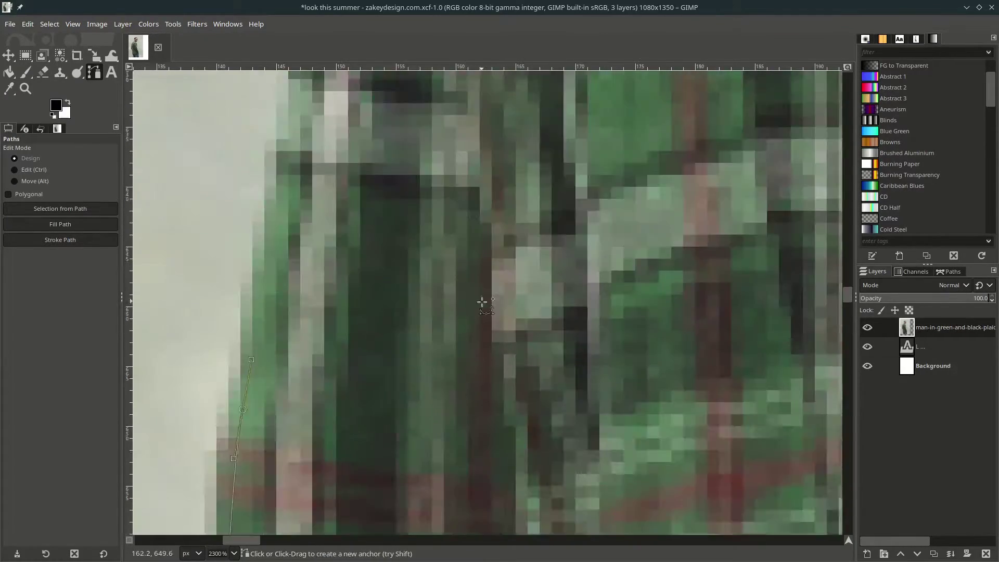
- Trace the path up the outer edge of the upper sleeve and back to the curve of the shoulder
{"action": "scroll", "coordinate": [482, 302], "scroll_direction": "down", "scroll_amount": 2}
{"action": "scroll", "coordinate": [416, 338], "scroll_direction": "up", "scroll_amount": 12}
{"action": "scroll", "coordinate": [395, 390], "scroll_direction": "right", "scroll_amount": 1}
{"action": "left_click", "coordinate": [366, 460]}
{"action": "scroll", "coordinate": [391, 445], "scroll_direction": "up", "scroll_amount": 6}
{"action": "left_click_drag", "start_coordinate": [396, 456], "coordinate": [396, 446]}
{"action": "scroll", "coordinate": [406, 426], "scroll_direction": "up", "scroll_amount": 1}
{"action": "scroll", "coordinate": [412, 414], "scroll_direction": "down", "scroll_amount": 1}
{"action": "left_click_drag", "start_coordinate": [438, 196], "coordinate": [456, 156]}
{"action": "scroll", "coordinate": [458, 156], "scroll_direction": "up", "scroll_amount": 3}
{"action": "scroll", "coordinate": [458, 161], "scroll_direction": "right", "scroll_amount": 1}
{"action": "left_click_drag", "start_coordinate": [346, 400], "coordinate": [352, 392]}
{"action": "left_click_drag", "start_coordinate": [409, 306], "coordinate": [419, 288]}
{"action": "scroll", "coordinate": [419, 288], "scroll_direction": "up", "scroll_amount": 1}
{"action": "left_click_drag", "start_coordinate": [457, 331], "coordinate": [469, 309]}
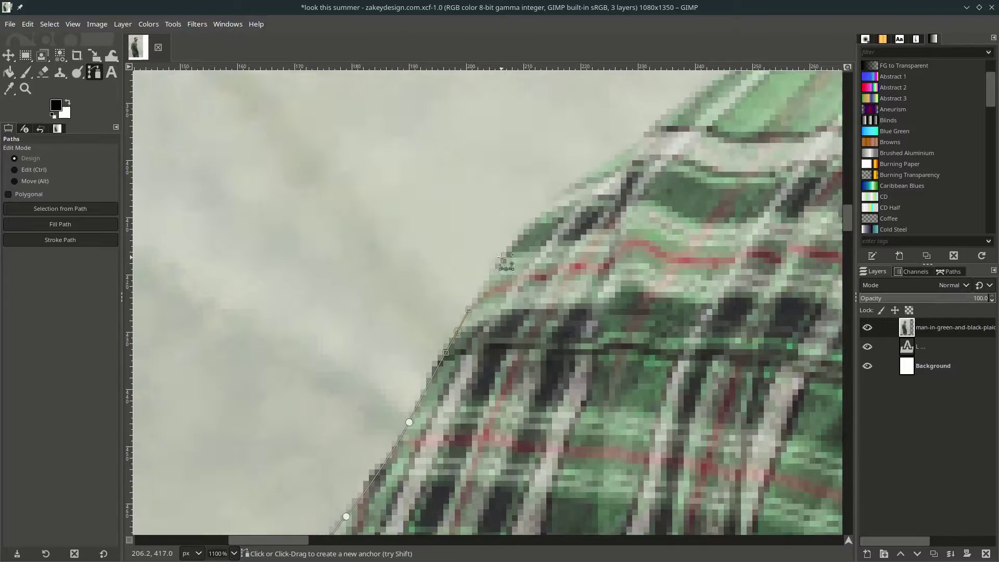
- Continue the path over the shoulder to the base of the shirt collar
{"action": "scroll", "coordinate": [501, 257], "scroll_direction": "up", "scroll_amount": 1}
{"action": "left_click_drag", "start_coordinate": [386, 317], "coordinate": [400, 302]}
{"action": "left_click_drag", "start_coordinate": [493, 229], "coordinate": [543, 195]}
{"action": "scroll", "coordinate": [515, 218], "scroll_direction": "up", "scroll_amount": 2}
{"action": "left_click_drag", "start_coordinate": [495, 327], "coordinate": [509, 312]}
{"action": "scroll", "coordinate": [523, 242], "scroll_direction": "up", "scroll_amount": 2}
{"action": "left_click_drag", "start_coordinate": [524, 237], "coordinate": [522, 142]}
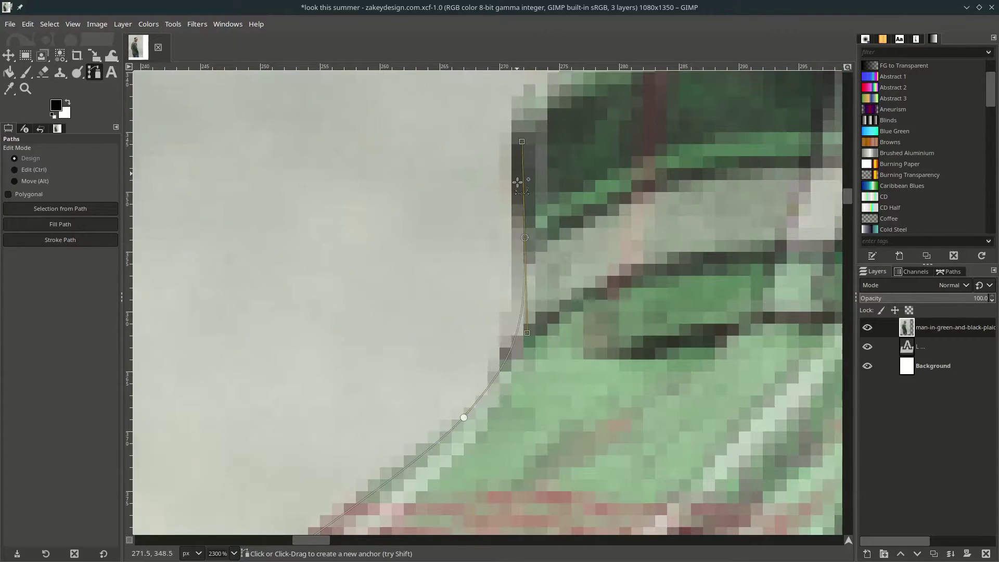
- Trace the path up the back corner of the collar and along its upper edge to the neck
{"action": "scroll", "coordinate": [517, 182], "scroll_direction": "down", "scroll_amount": 1}
{"action": "scroll", "coordinate": [437, 265], "scroll_direction": "up", "scroll_amount": 3}
{"action": "scroll", "coordinate": [396, 312], "scroll_direction": "right", "scroll_amount": 2}
{"action": "scroll", "coordinate": [356, 343], "scroll_direction": "up", "scroll_amount": 1}
{"action": "left_click", "coordinate": [363, 298]}
{"action": "left_click_drag", "start_coordinate": [548, 192], "coordinate": [592, 183]}
{"action": "left_click", "coordinate": [746, 157]}
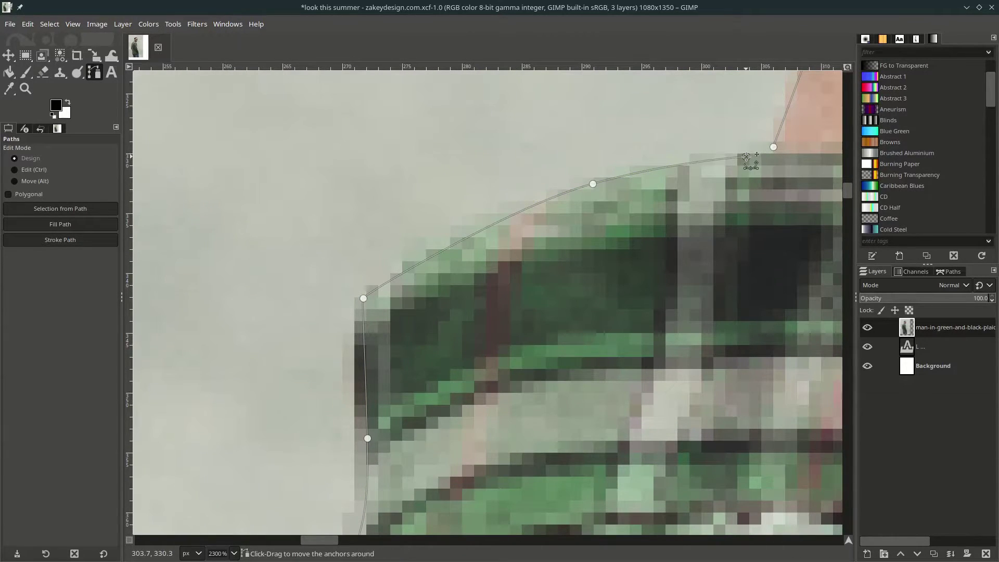
- Close the path at its starting anchor on the neck and convert it to a selection
{"action": "scroll", "coordinate": [745, 156], "scroll_direction": "right", "scroll_amount": 3}
{"action": "scroll", "coordinate": [598, 270], "scroll_direction": "up", "scroll_amount": 2}
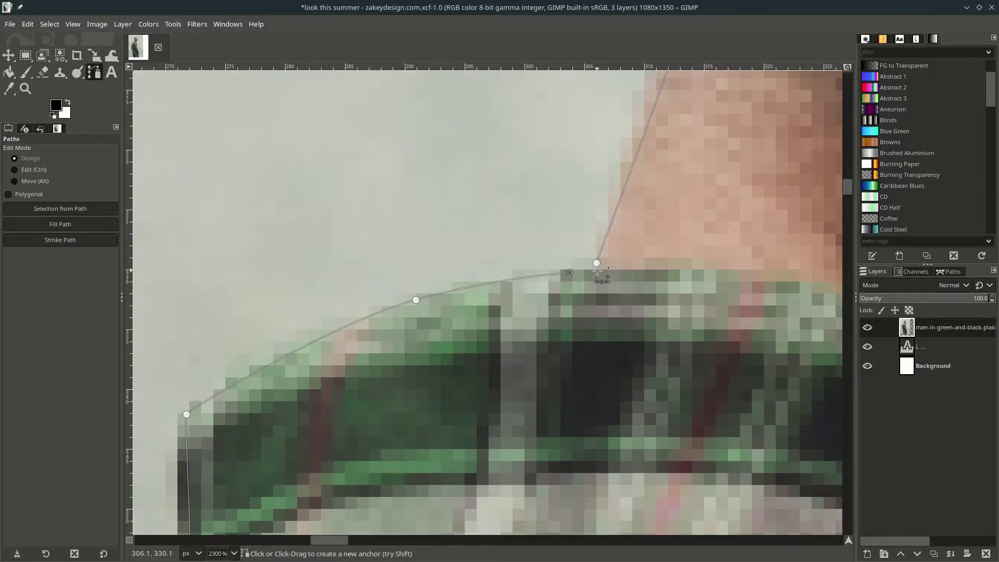
{"action": "key", "text": "ctrl"}
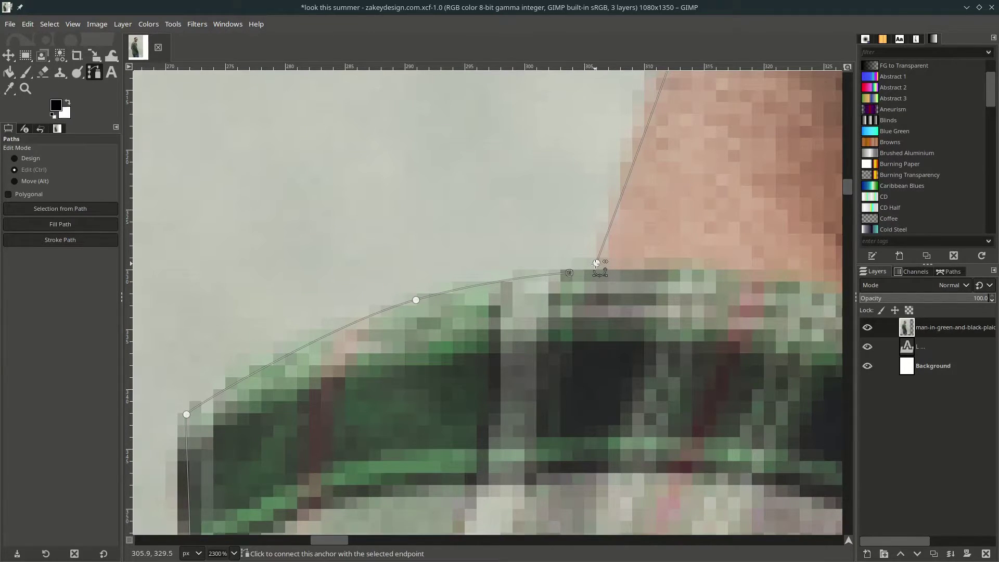
{"action": "left_click", "coordinate": [596, 263], "text": "ctrl"}
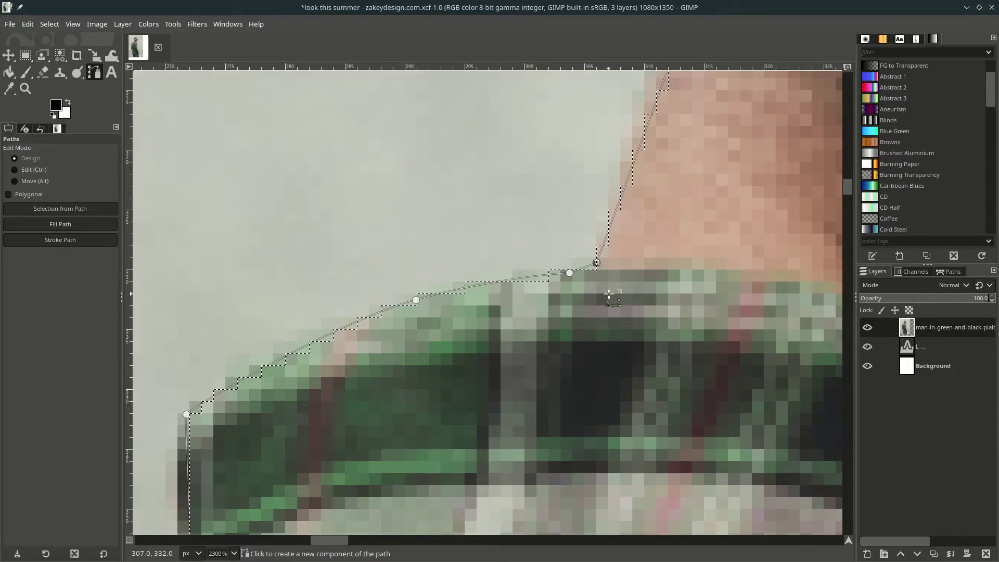
- Copy the selected man from the photo and paste him as a new layer
{"action": "scroll", "coordinate": [609, 295], "scroll_direction": "down", "scroll_amount": 15}
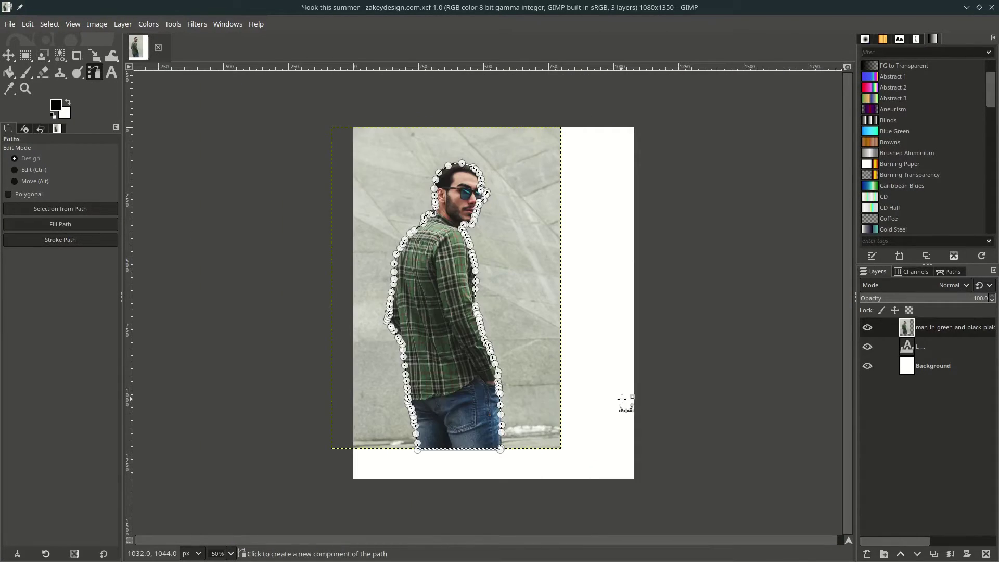
{"action": "key", "text": "ctrl"}
{"action": "key", "text": "ctrl+c"}
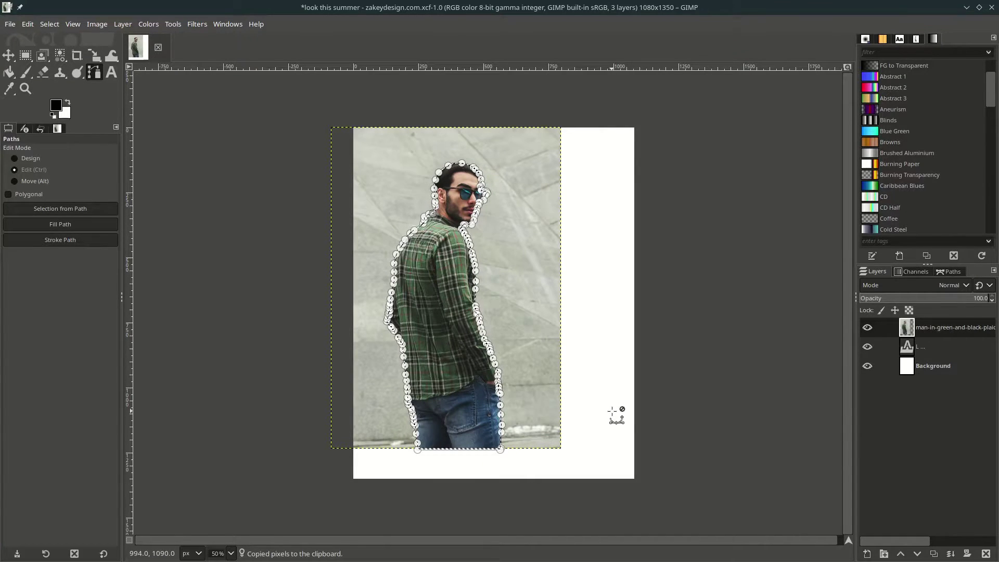
{"action": "key", "text": "ctrl+v"}
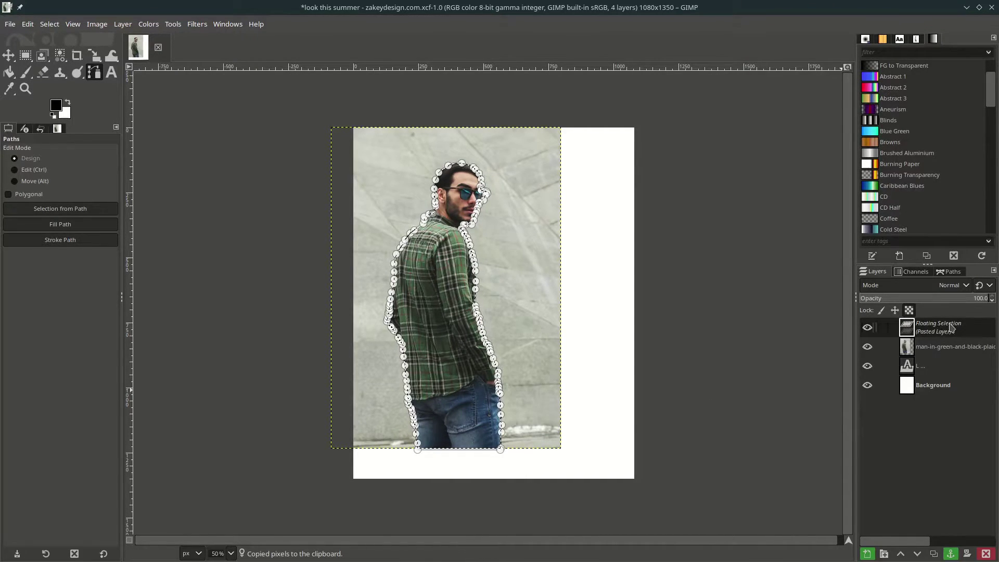
{"action": "left_click", "coordinate": [867, 554]}
- Toggle the original photo layer's visibility to examine the cutout on its own
{"action": "key", "text": "m"}
{"action": "left_click", "coordinate": [867, 347]}
{"action": "left_click", "coordinate": [867, 347]}
{"action": "left_click", "coordinate": [867, 347]}
{"action": "left_click", "coordinate": [867, 347]}
{"action": "left_click", "coordinate": [867, 347]}
{"action": "left_click", "coordinate": [867, 347]}
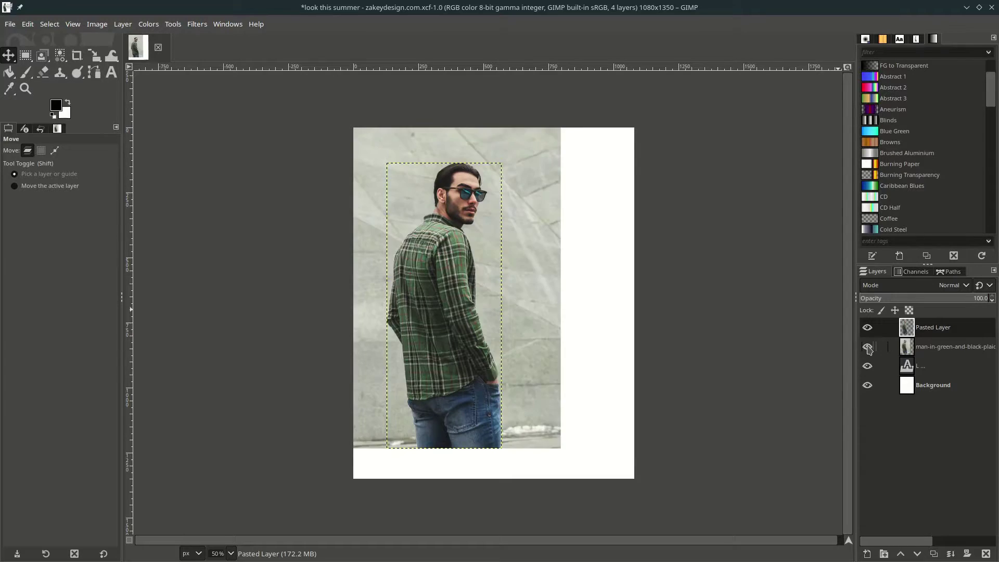
{"action": "left_click", "coordinate": [867, 347]}
{"action": "left_click", "coordinate": [871, 328]}
{"action": "left_click", "coordinate": [872, 328]}
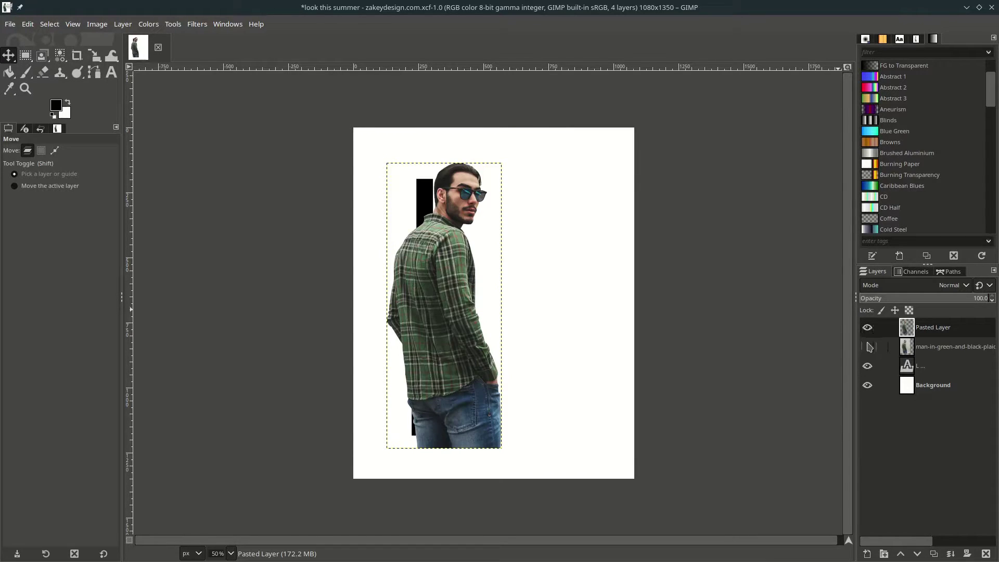
{"action": "left_click", "coordinate": [867, 347]}
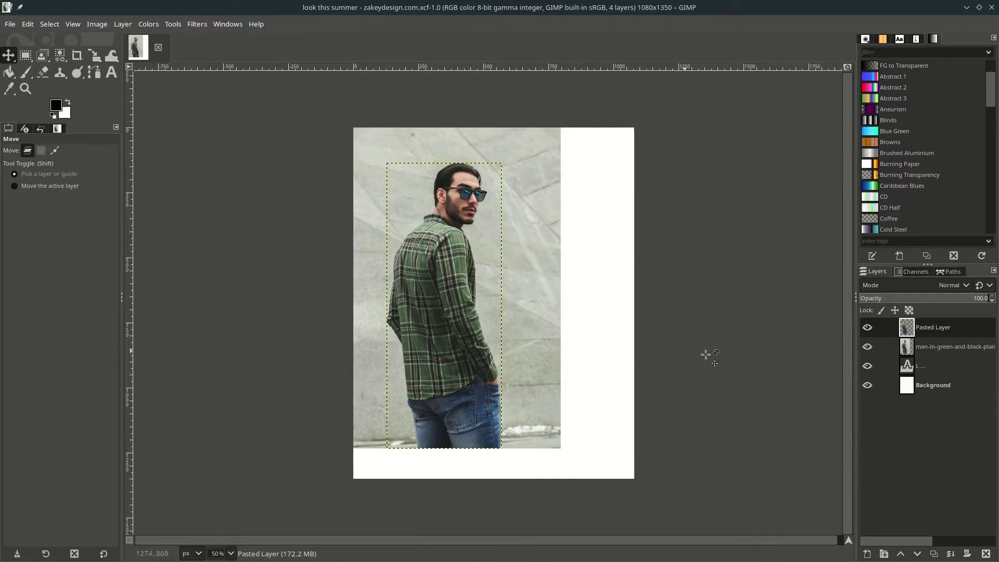
- Rename the pasted cutout layer as man
{"action": "double_click", "coordinate": [948, 327]}
{"action": "type", "text": "man"}
{"action": "key", "text": "Return"}
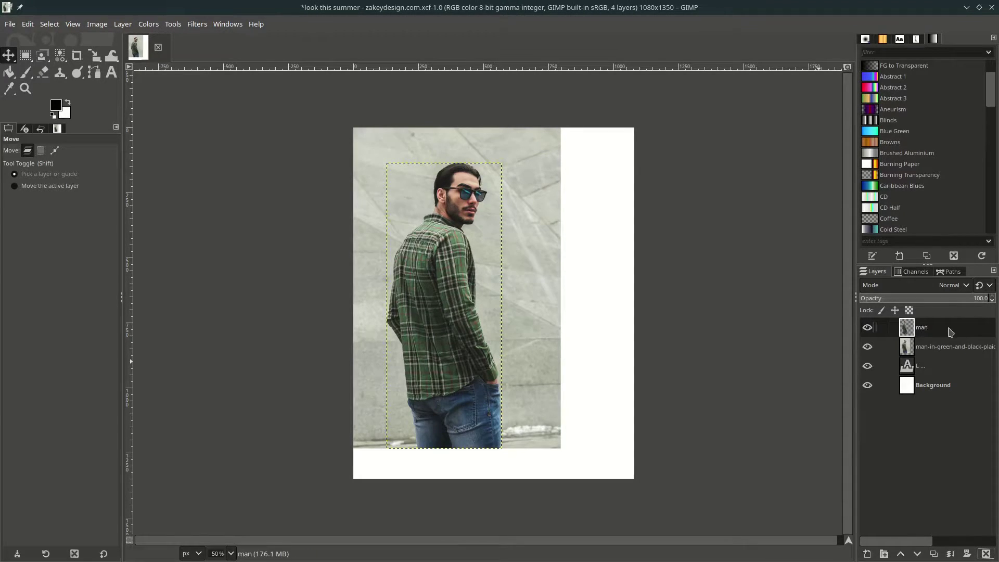
- Duplicate the man layer, place the copy directly above the Background layer and name it backup
{"action": "left_click", "coordinate": [934, 554]}
{"action": "left_click_drag", "start_coordinate": [941, 331], "coordinate": [937, 395]}
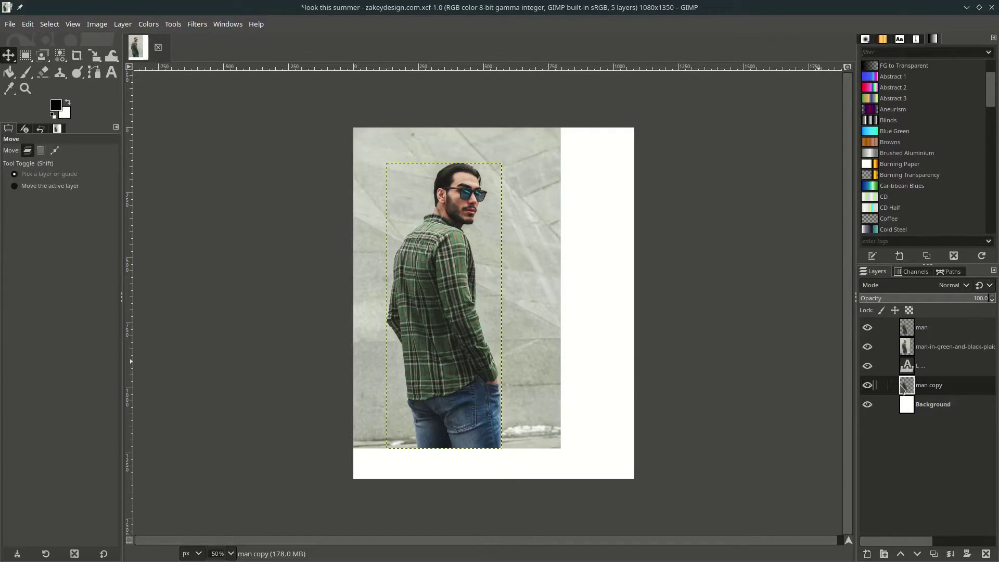
{"action": "double_click", "coordinate": [926, 387]}
{"action": "type", "text": "backup"}
{"action": "key", "text": "Return"}
- Link the man, original photo and backup layers so they transform together
{"action": "left_click", "coordinate": [881, 390]}
{"action": "left_click", "coordinate": [560, 329]}
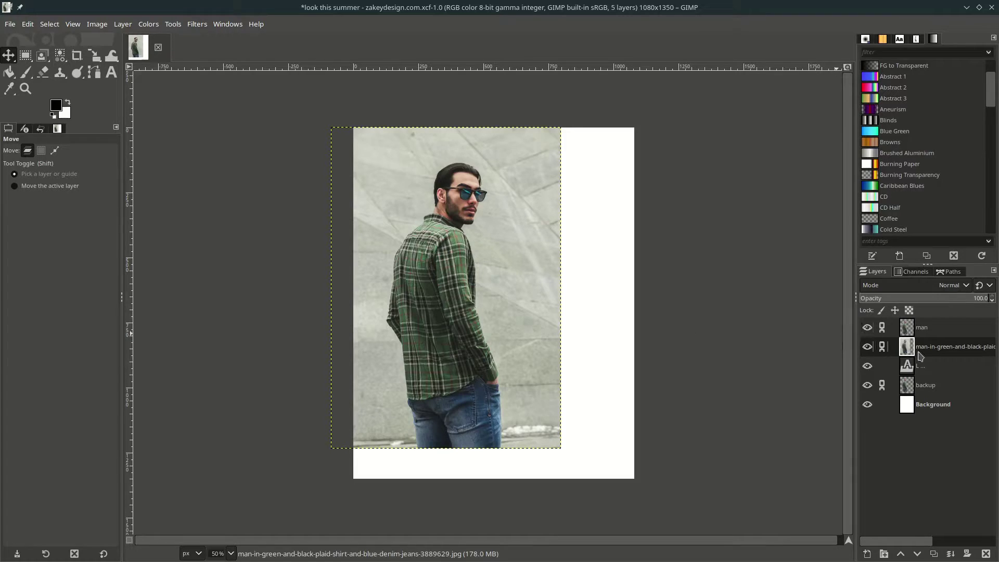
{"action": "left_click", "coordinate": [918, 332]}
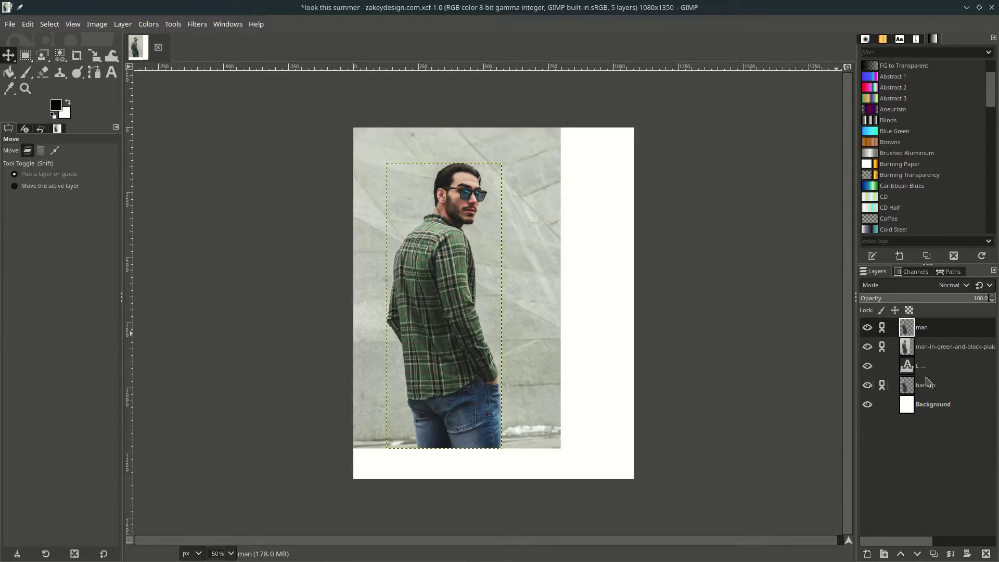
{"action": "left_click", "coordinate": [905, 349]}
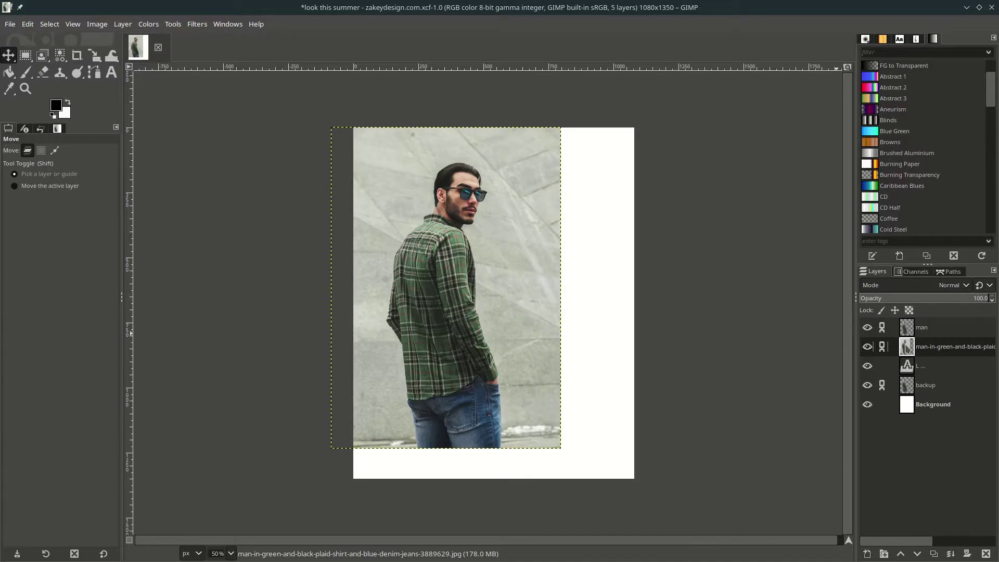
- Try scaling up the original photo with its linked cutout layers, and undo the scaling and linking
{"action": "key", "text": "shift+s"}
{"action": "left_click", "coordinate": [536, 329]}
{"action": "left_click_drag", "start_coordinate": [567, 457], "coordinate": [662, 532]}
{"action": "key", "text": "Return"}
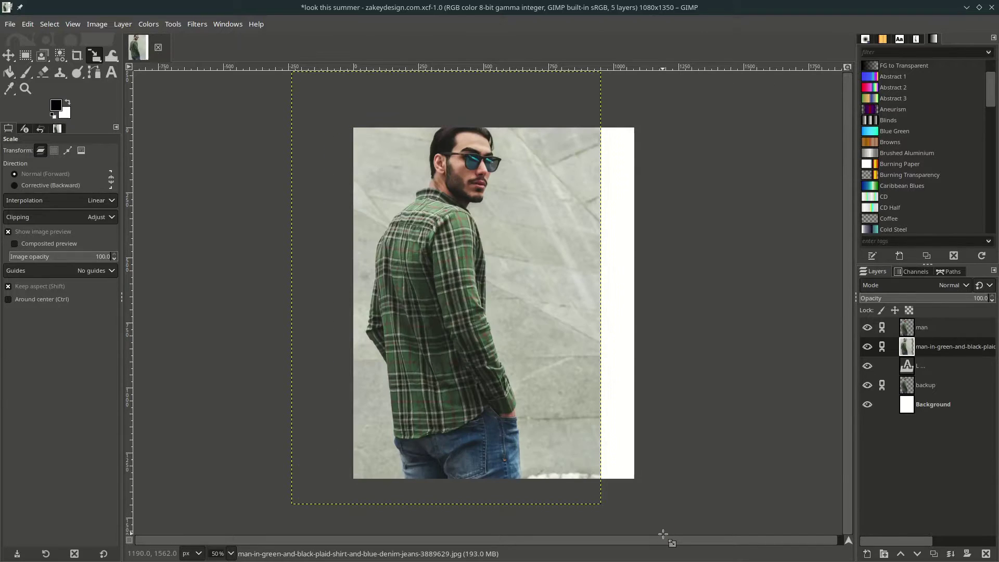
{"action": "left_click", "coordinate": [867, 347]}
{"action": "left_click", "coordinate": [867, 346]}
{"action": "key", "text": "ctrl+s"}
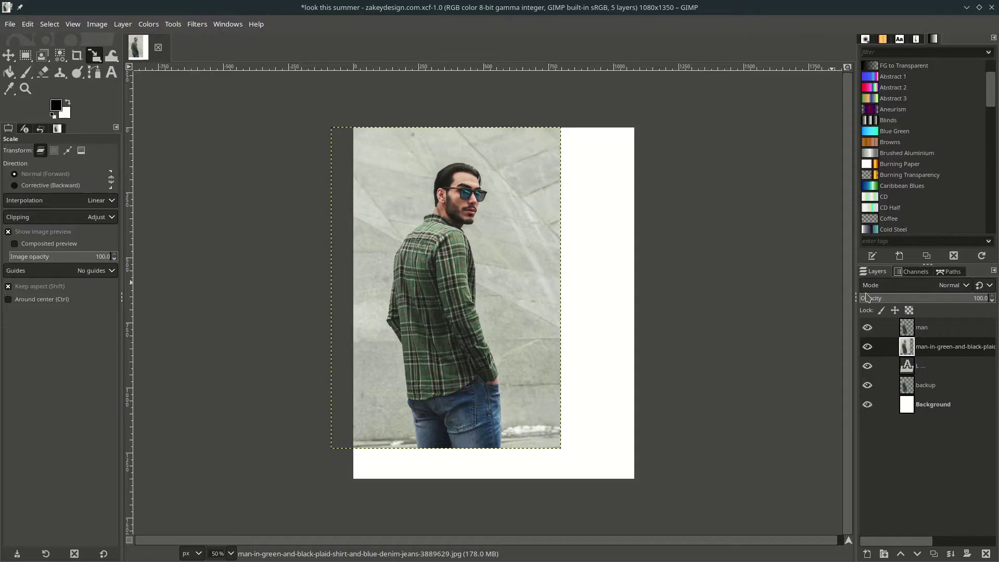
- Hide the backup layer and save the file
{"action": "left_click", "coordinate": [923, 389]}
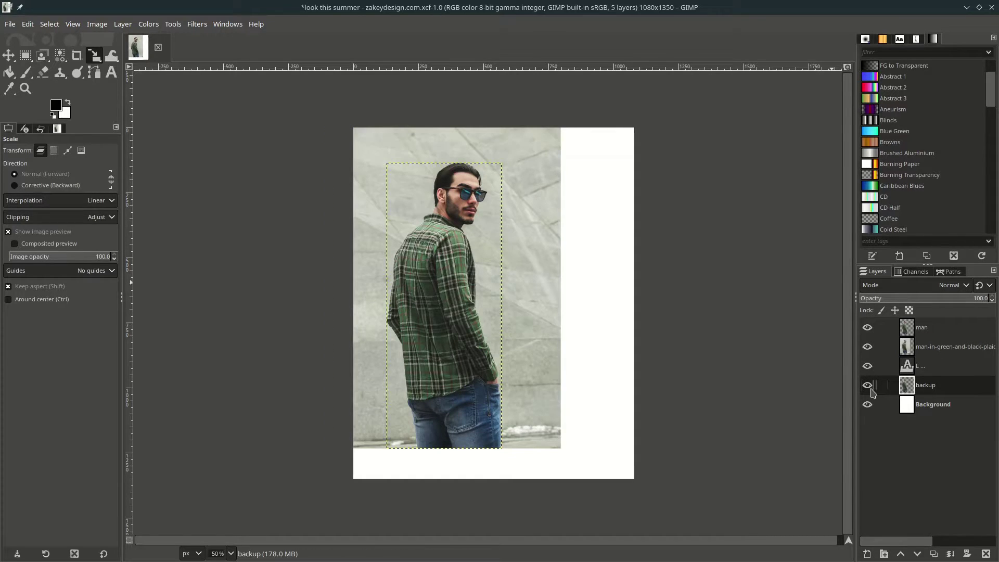
{"action": "key", "text": "ctrl+s"}
- Create a selection from the alpha of the LOOK text layer
{"action": "left_click", "coordinate": [939, 368]}
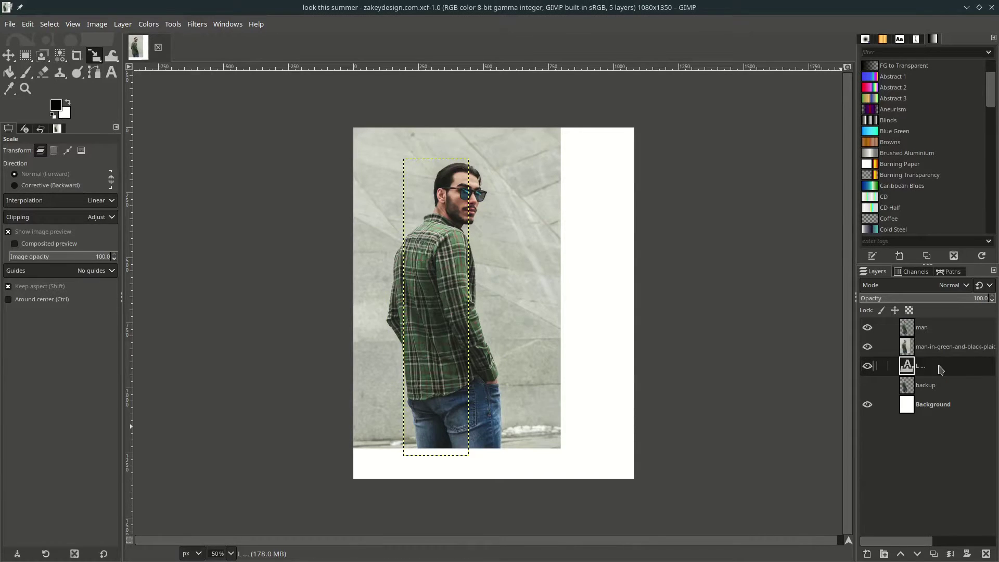
{"action": "right_click", "coordinate": [940, 369]}
{"action": "left_click", "coordinate": [879, 429]}
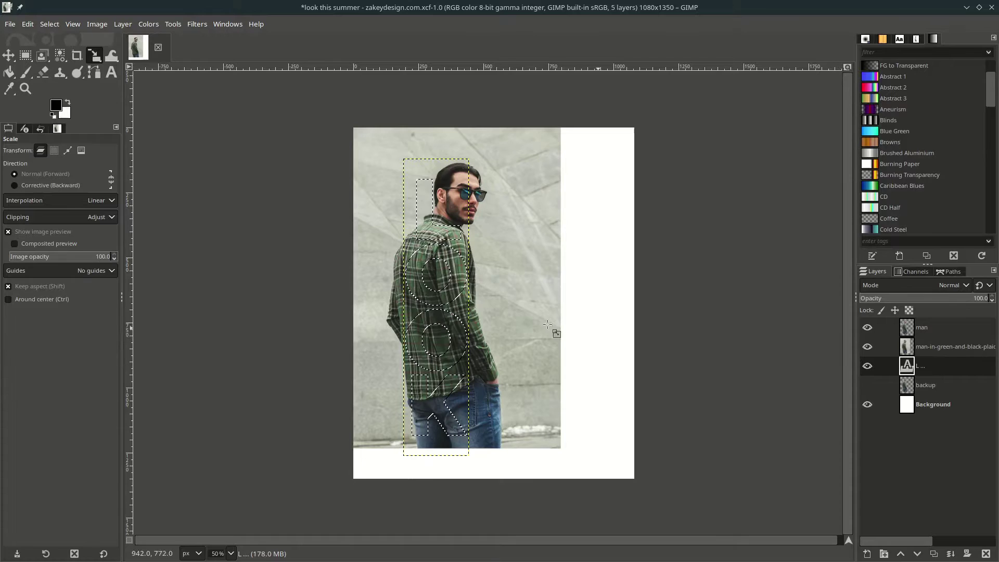
- Add a layer mask to the photo layer from the selection and check the masked letters with the man layer temporarily hidden
{"action": "left_click", "coordinate": [931, 352]}
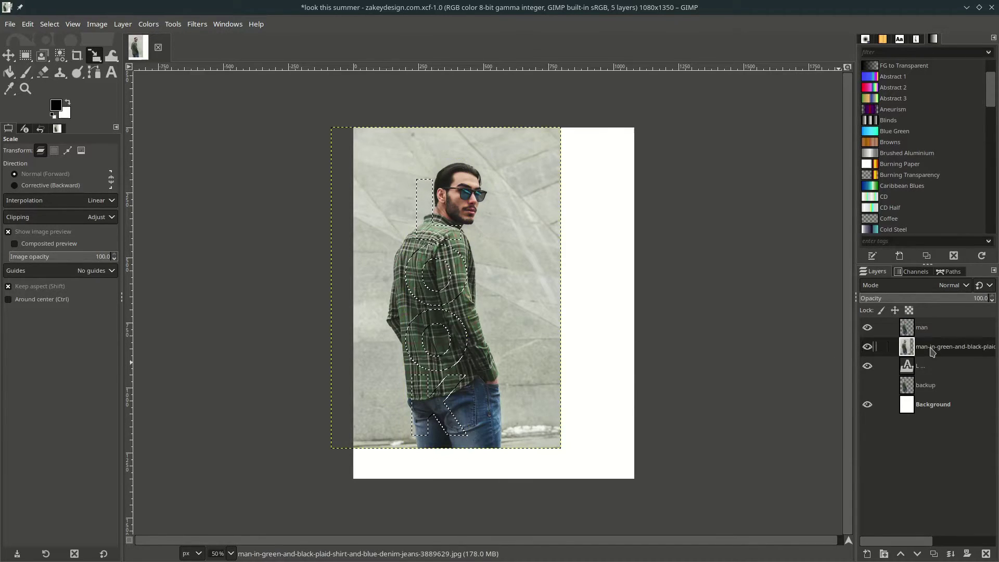
{"action": "right_click", "coordinate": [939, 355]}
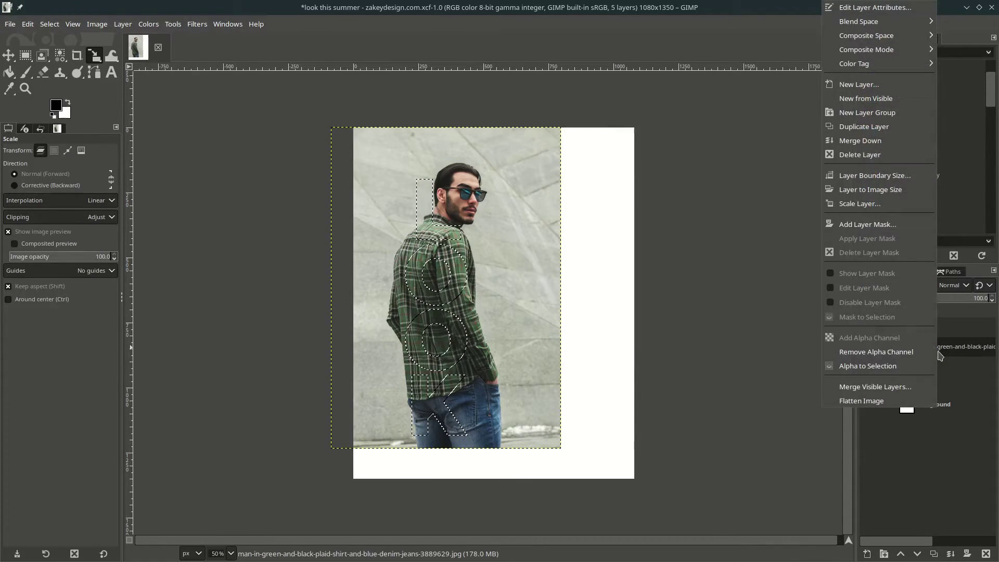
{"action": "left_click", "coordinate": [878, 225]}
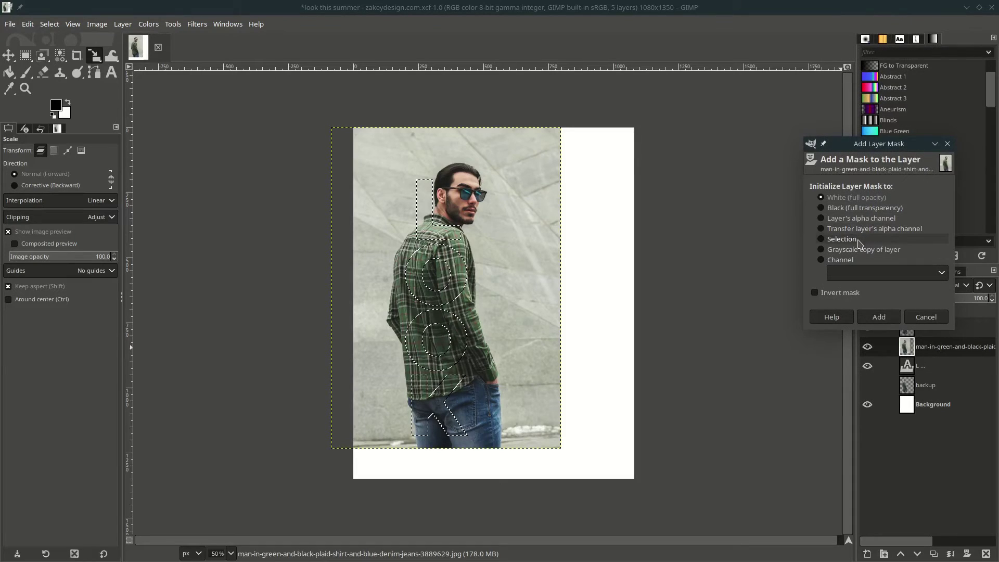
{"action": "left_click", "coordinate": [879, 317]}
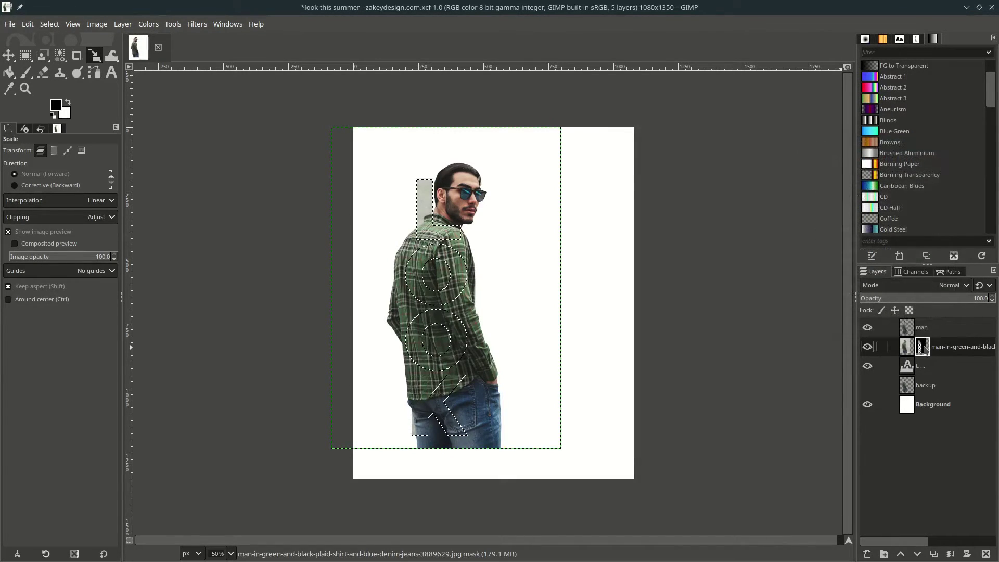
{"action": "left_click", "coordinate": [867, 327]}
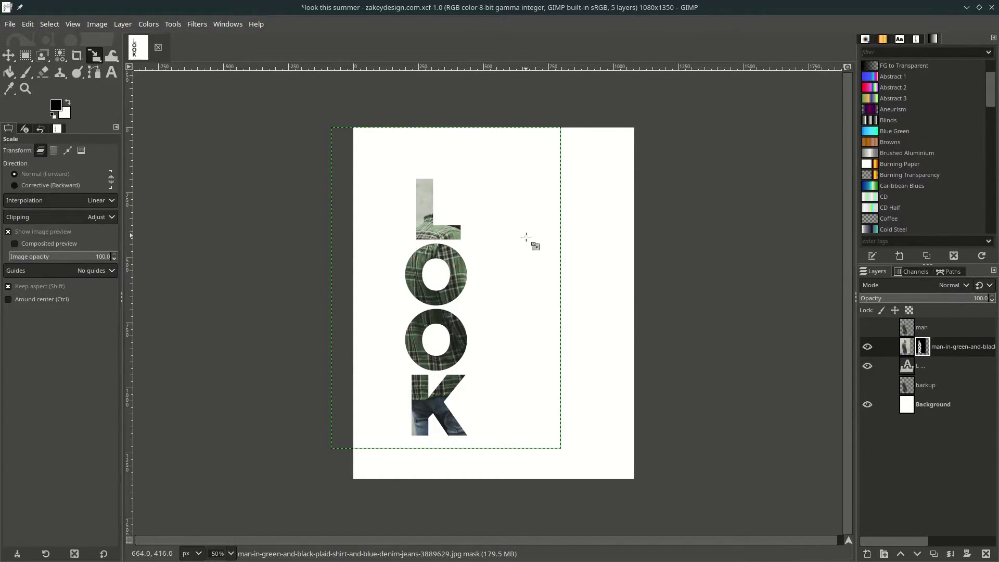
{"action": "left_click", "coordinate": [867, 328]}
- Create a selection from the alpha of the stacked LOOK text layer, with the man layer visible
{"action": "left_click", "coordinate": [921, 371]}
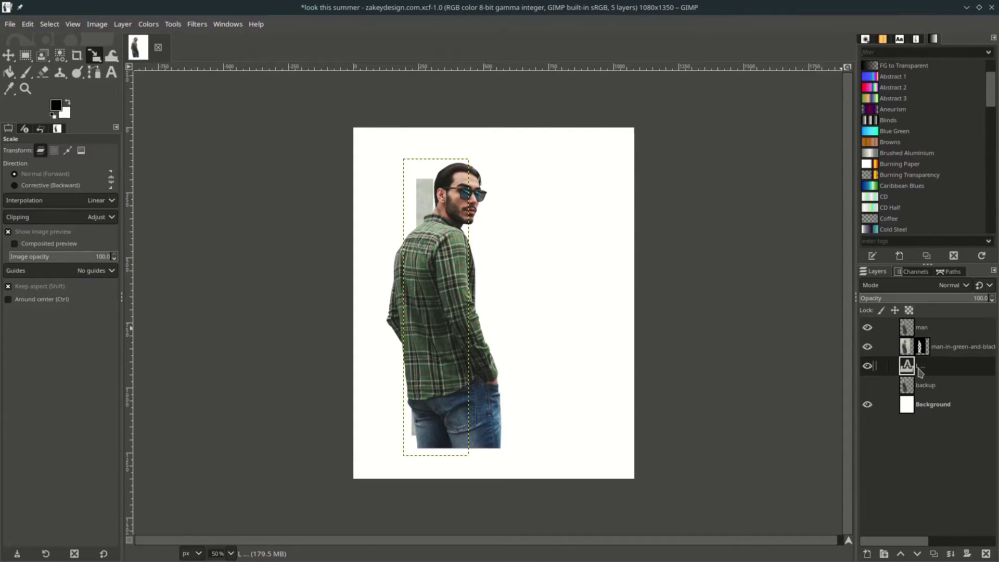
{"action": "right_click", "coordinate": [932, 374]}
{"action": "left_click", "coordinate": [861, 429]}
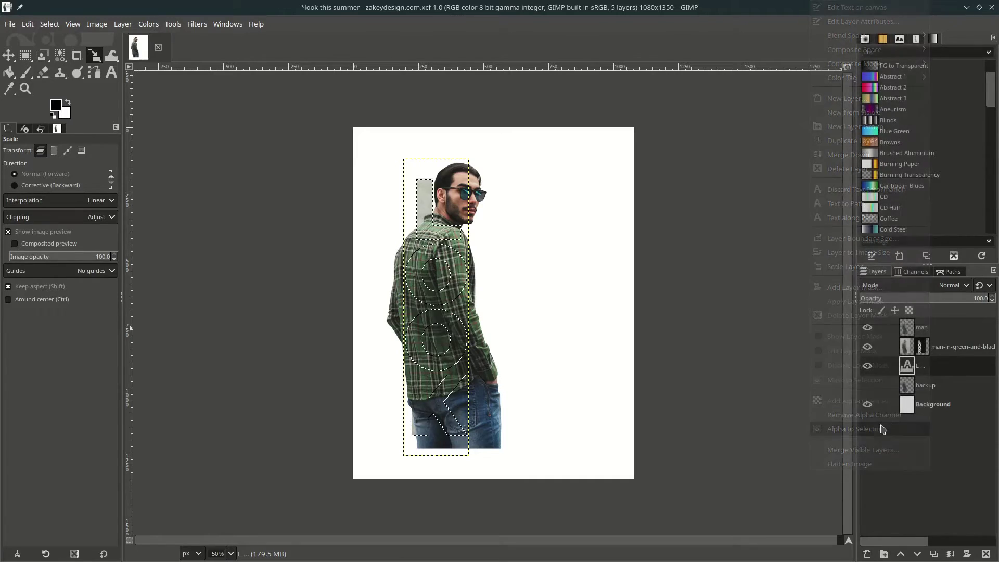
- Grow the letter selection by a few pixels and delete the selected area from the man layer, leaving outlines around the letters
{"action": "left_click", "coordinate": [49, 24]}
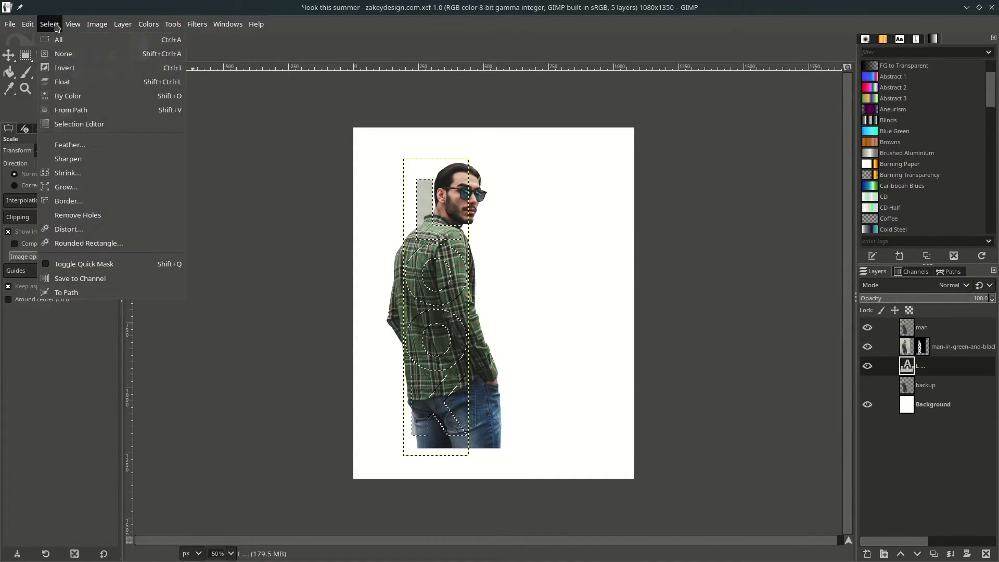
{"action": "left_click", "coordinate": [83, 186]}
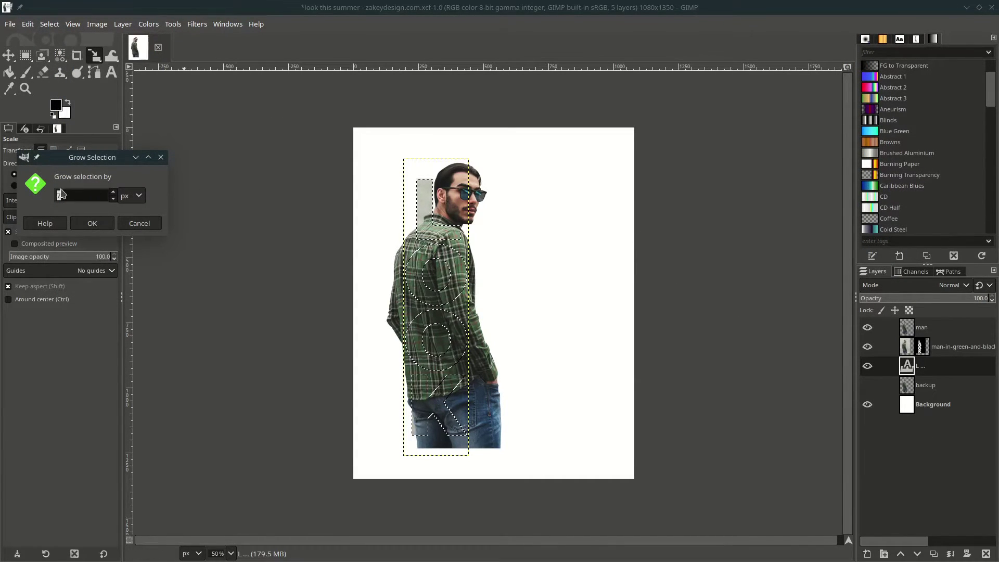
{"action": "left_click", "coordinate": [95, 223]}
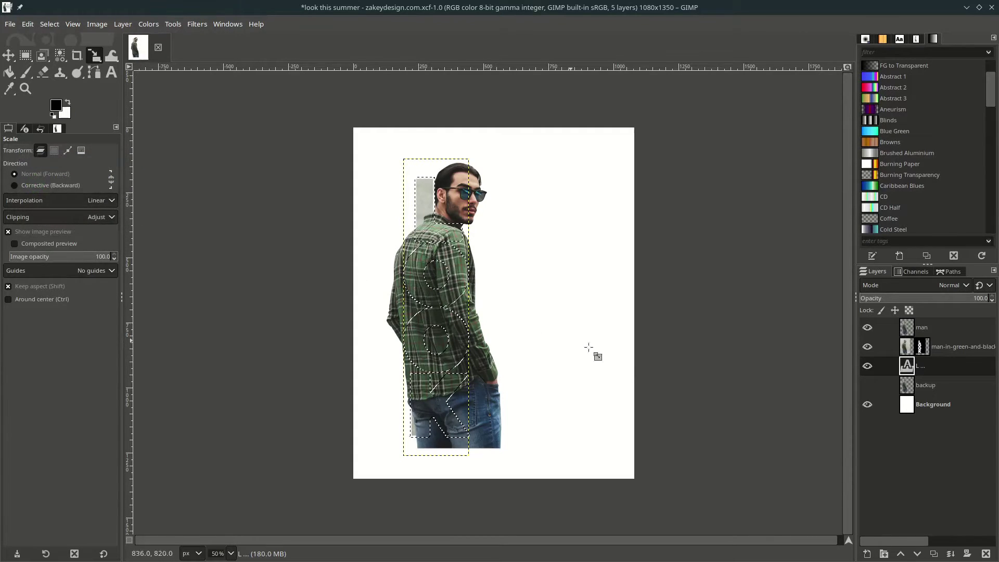
{"action": "left_click", "coordinate": [925, 329]}
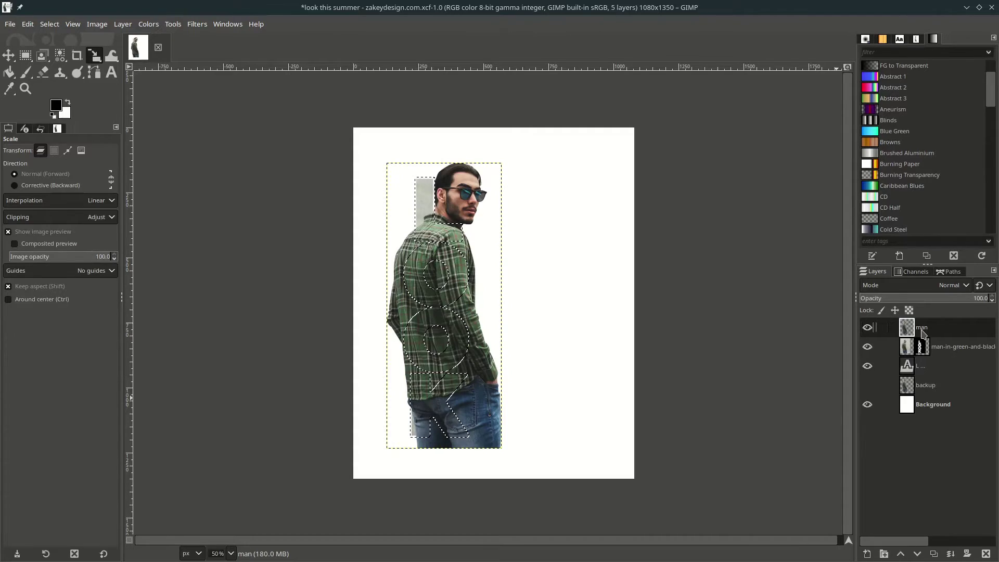
{"action": "key", "text": "Delete"}
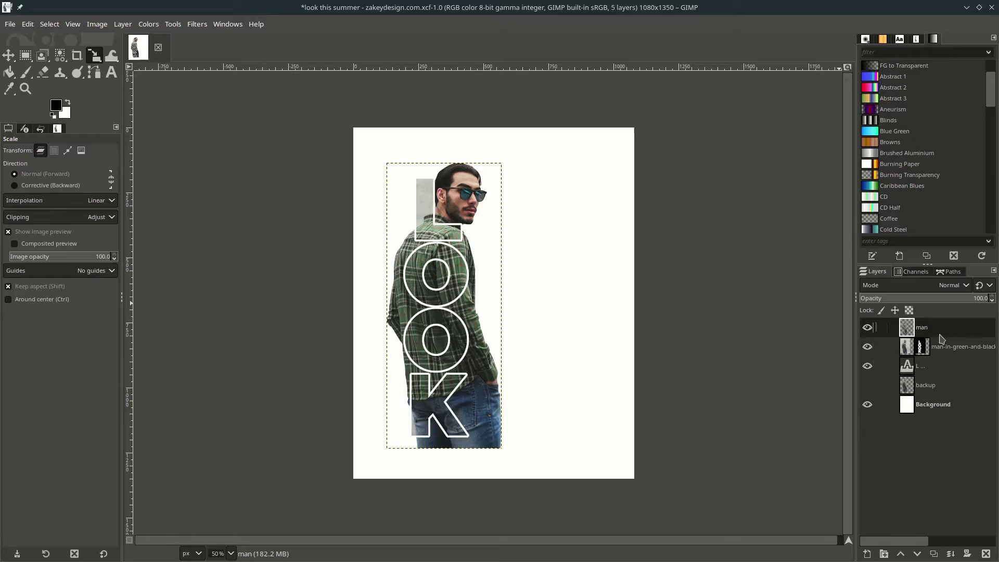
- Add a white (full opacity) layer mask to the man layer
{"action": "right_click", "coordinate": [908, 331]}
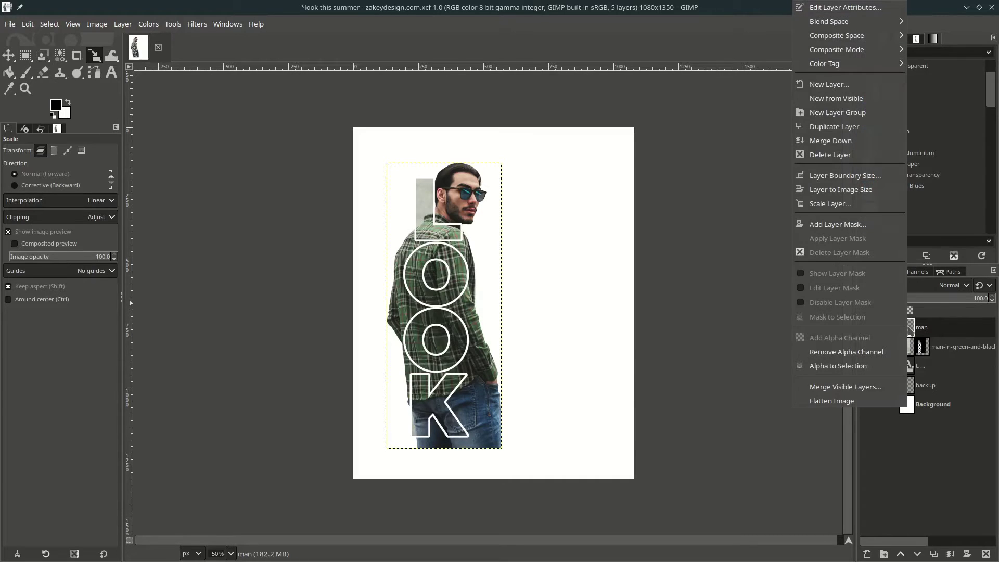
{"action": "left_click", "coordinate": [863, 225]}
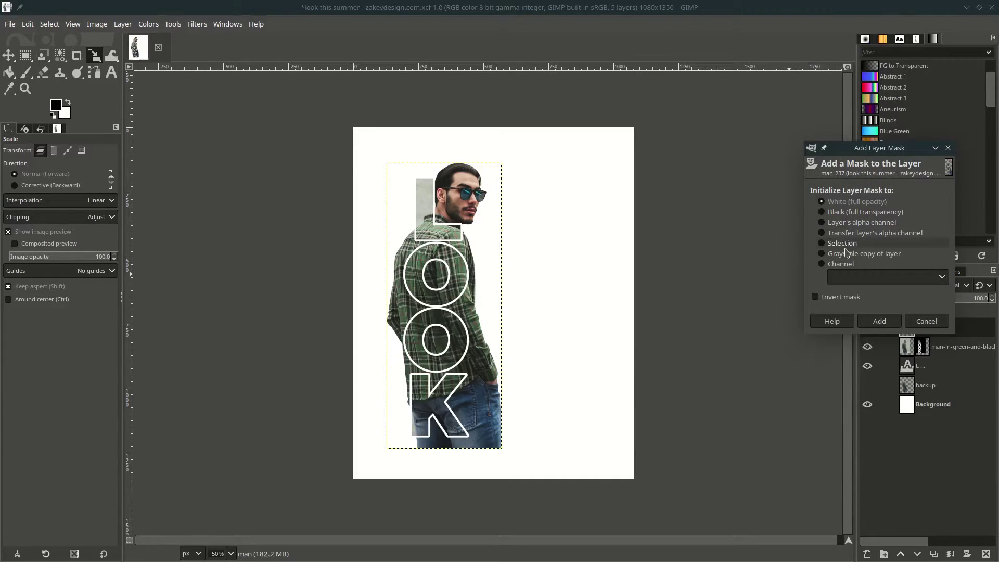
{"action": "left_click", "coordinate": [879, 321]}
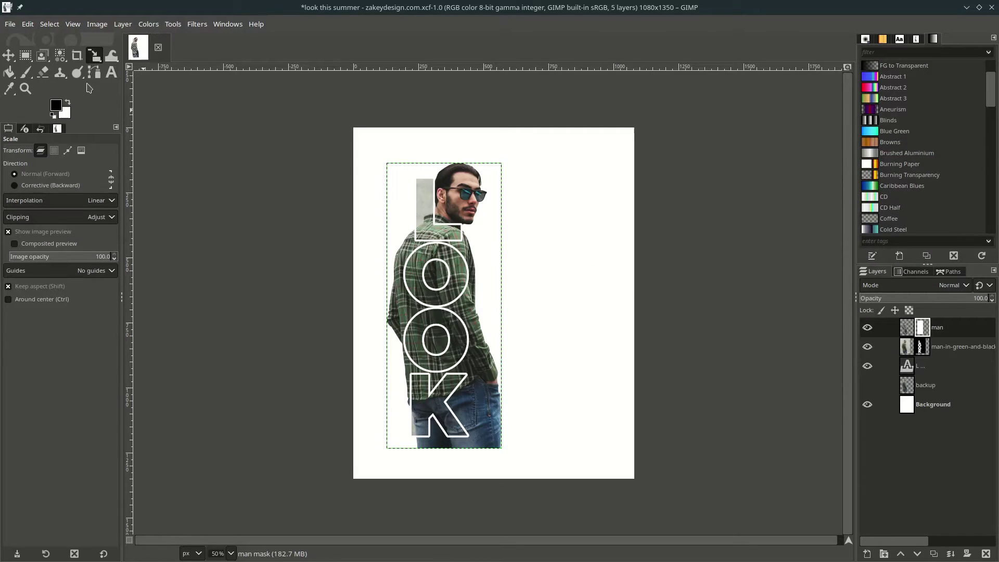
- Paint the man layer's mask black with a soft 181 px brush along the letters' outer side, inside both O's and across the bottom edge
{"action": "left_click", "coordinate": [26, 73]}
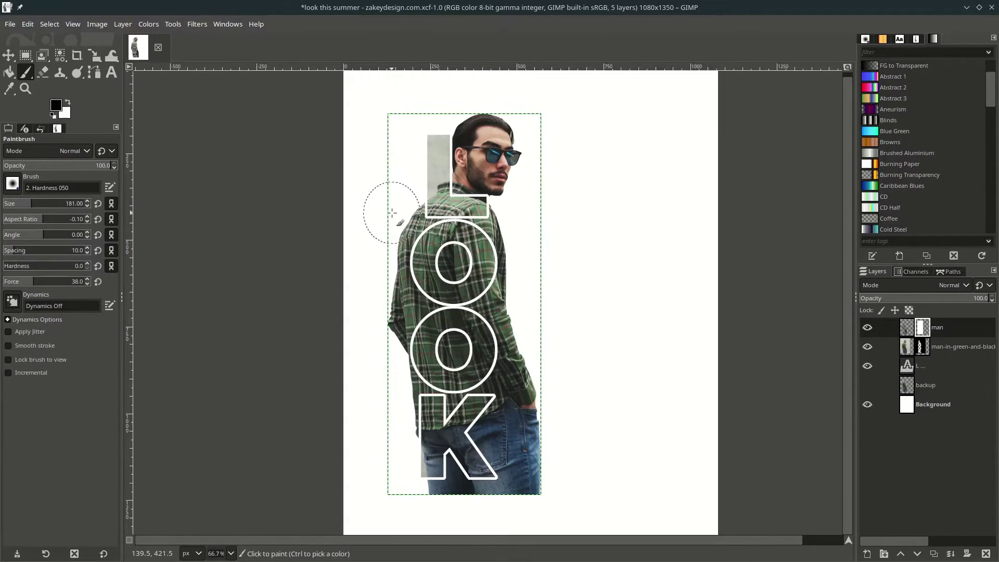
{"action": "scroll", "coordinate": [390, 229], "scroll_direction": "up", "scroll_amount": 1}
{"action": "mouse_move", "coordinate": [401, 219]}
{"action": "left_mouse_down"}
{"action": "mouse_move", "coordinate": [382, 308]}
{"action": "mouse_move", "coordinate": [402, 330]}
{"action": "left_mouse_up"}
{"action": "scroll", "coordinate": [395, 312], "scroll_direction": "up", "scroll_amount": 1}
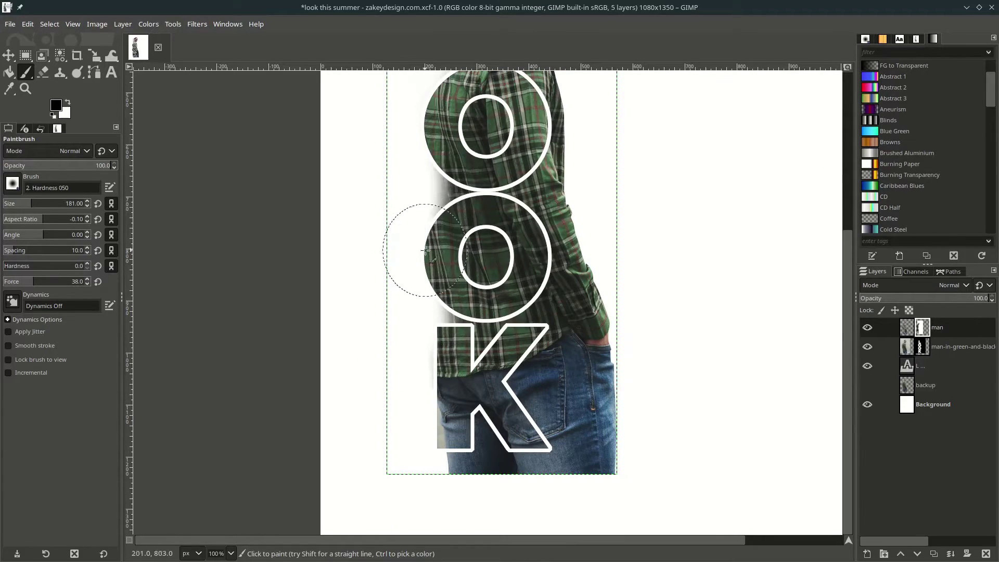
{"action": "scroll", "coordinate": [431, 286], "scroll_direction": "down", "scroll_amount": 2}
{"action": "scroll", "coordinate": [529, 255], "scroll_direction": "up", "scroll_amount": 3}
{"action": "scroll", "coordinate": [530, 255], "scroll_direction": "down", "scroll_amount": 1}
{"action": "scroll", "coordinate": [536, 312], "scroll_direction": "down", "scroll_amount": 1}
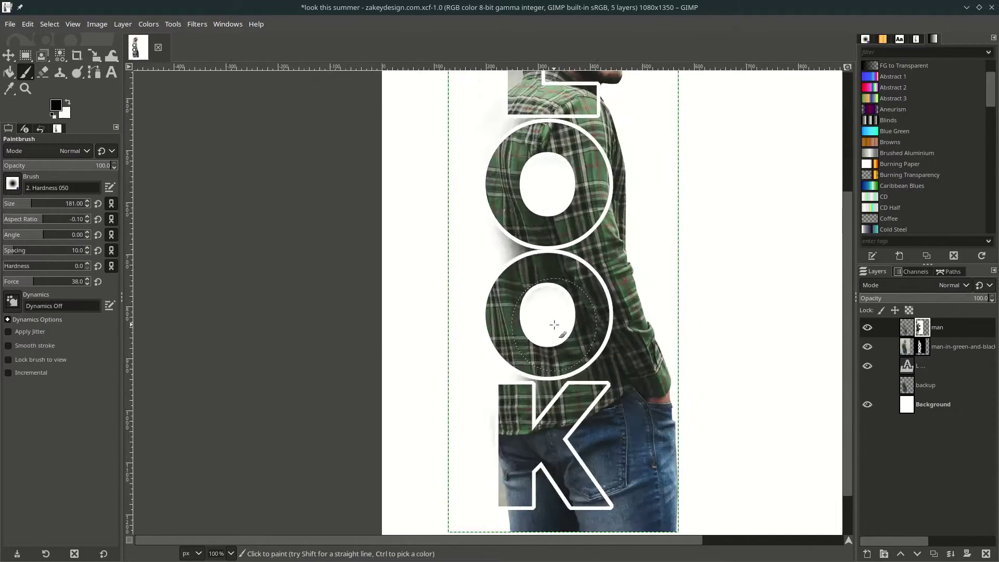
{"action": "scroll", "coordinate": [554, 323], "scroll_direction": "up", "scroll_amount": 1}
{"action": "scroll", "coordinate": [675, 475], "scroll_direction": "down", "scroll_amount": 2}
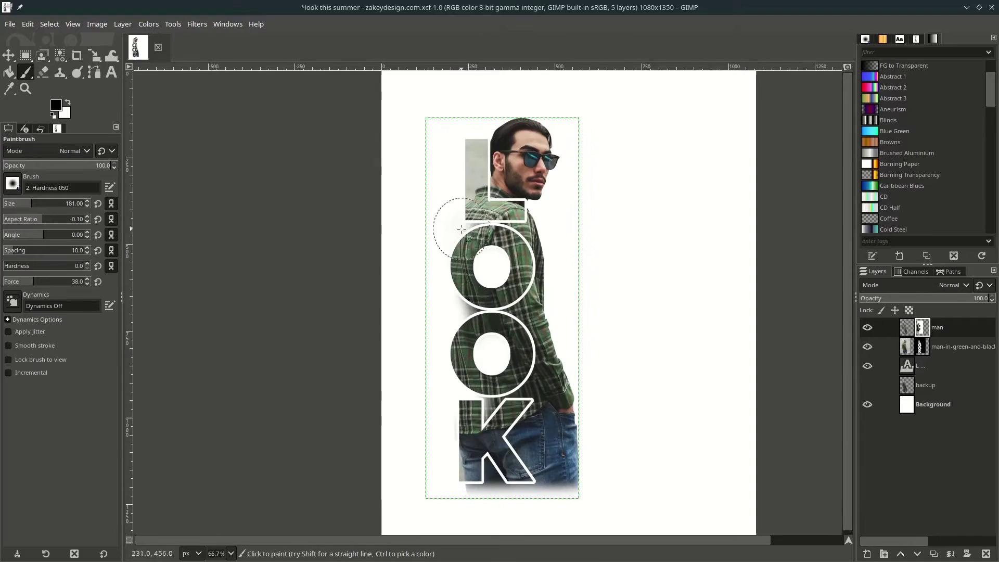
{"action": "scroll", "coordinate": [595, 491], "scroll_direction": "down", "scroll_amount": 1}
{"action": "scroll", "coordinate": [595, 491], "scroll_direction": "up", "scroll_amount": 1}
{"action": "scroll", "coordinate": [624, 446], "scroll_direction": "up", "scroll_amount": 3}
{"action": "scroll", "coordinate": [614, 312], "scroll_direction": "down", "scroll_amount": 1}
{"action": "scroll", "coordinate": [601, 156], "scroll_direction": "down", "scroll_amount": 2}
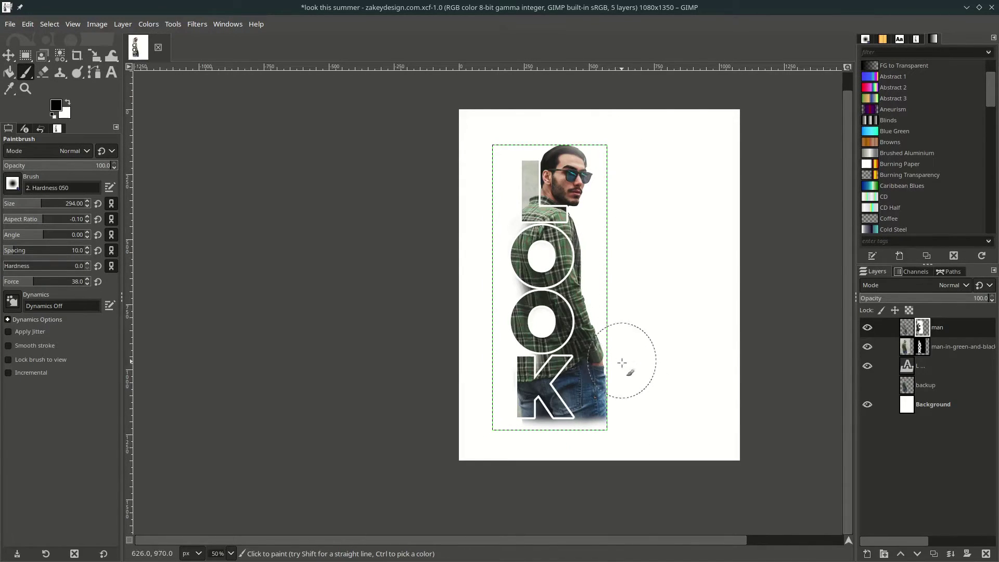
- Make the Background layer active and save the file
{"action": "left_click", "coordinate": [941, 410]}
{"action": "scroll", "coordinate": [602, 339], "scroll_direction": "down", "scroll_amount": 1}
{"action": "key", "text": "ctrl+s"}
{"action": "scroll", "coordinate": [603, 338], "scroll_direction": "up", "scroll_amount": 1}
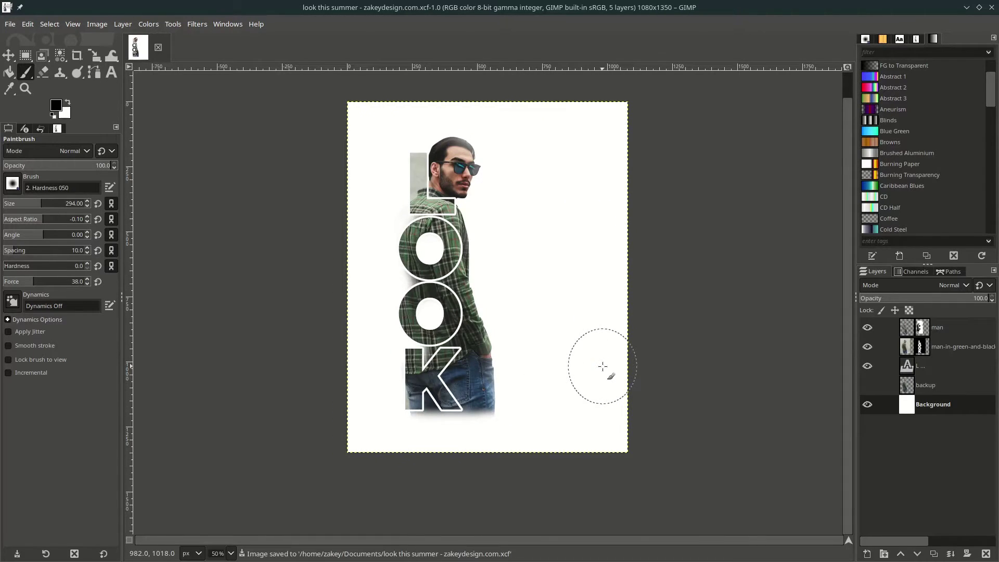
- Paint out the leftover shirt areas between the letters on the man layer's mask with an 88 px soft brush, and save the file
{"action": "scroll", "coordinate": [410, 302], "scroll_direction": "up", "scroll_amount": 2}
{"action": "left_click", "coordinate": [21, 203]}
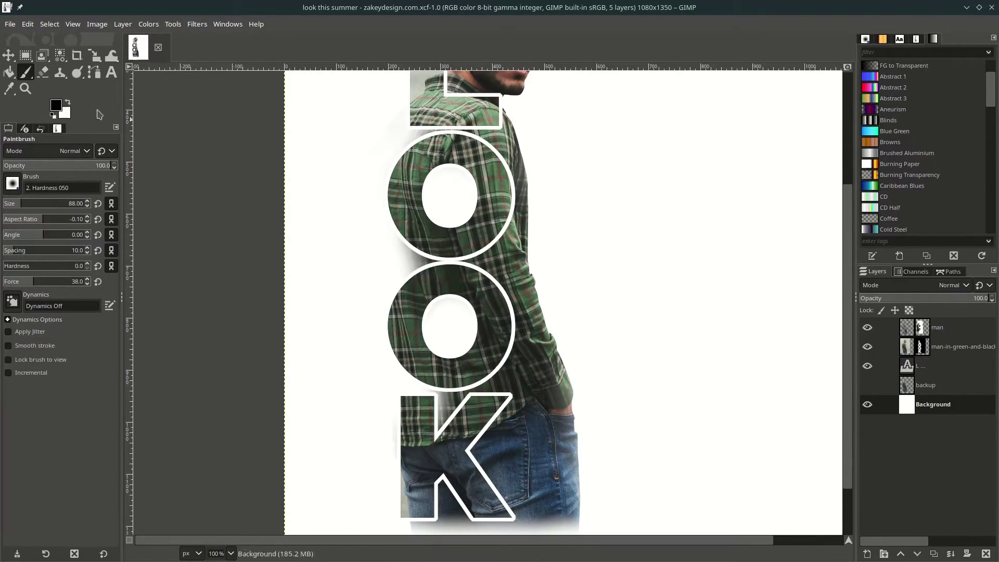
{"action": "left_click", "coordinate": [921, 326]}
{"action": "left_click_drag", "start_coordinate": [414, 237], "coordinate": [424, 252]}
{"action": "left_click_drag", "start_coordinate": [438, 416], "coordinate": [446, 399]}
{"action": "scroll", "coordinate": [443, 398], "scroll_direction": "up", "scroll_amount": 2}
{"action": "left_click", "coordinate": [424, 252]}
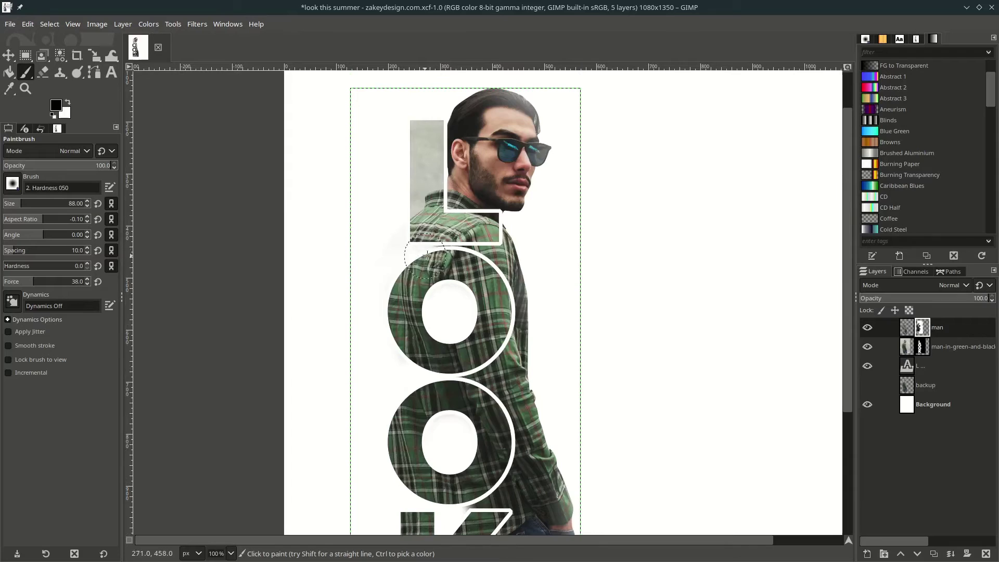
{"action": "scroll", "coordinate": [410, 368], "scroll_direction": "down", "scroll_amount": 2}
{"action": "key", "text": "ctrl+s"}
- Select a strip about 375 × 63 px below the K, paint it black on the man layer's mask, and deselect
{"action": "scroll", "coordinate": [546, 468], "scroll_direction": "up", "scroll_amount": 3}
{"action": "scroll", "coordinate": [499, 479], "scroll_direction": "down", "scroll_amount": 2}
{"action": "scroll", "coordinate": [557, 437], "scroll_direction": "up", "scroll_amount": 1}
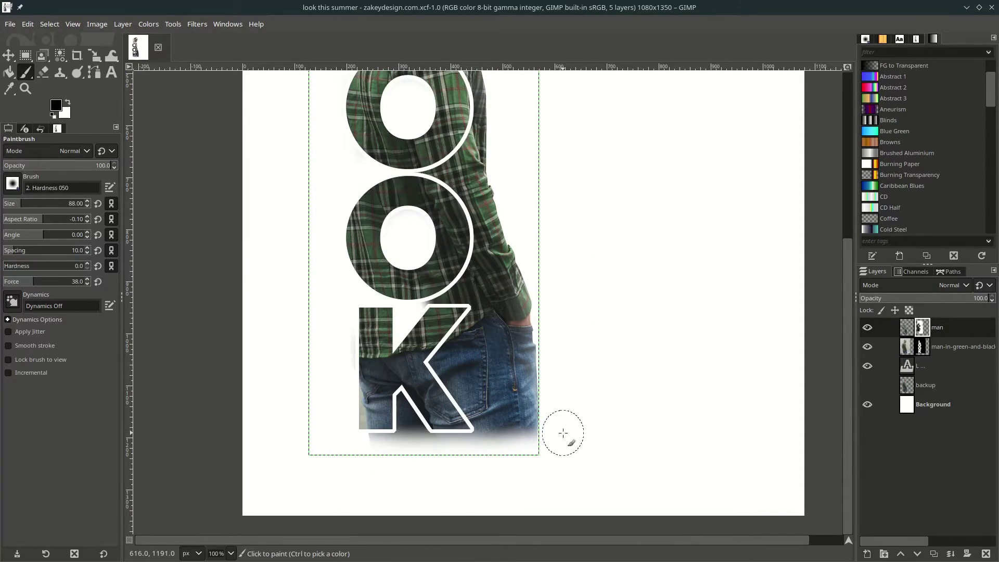
{"action": "left_click", "coordinate": [25, 55]}
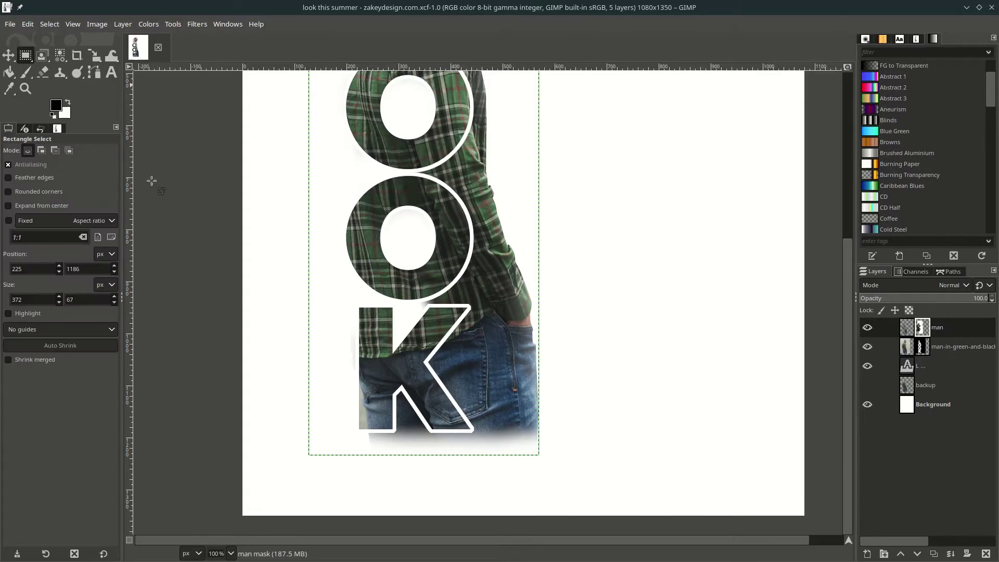
{"action": "left_click_drag", "start_coordinate": [350, 430], "coordinate": [545, 462]}
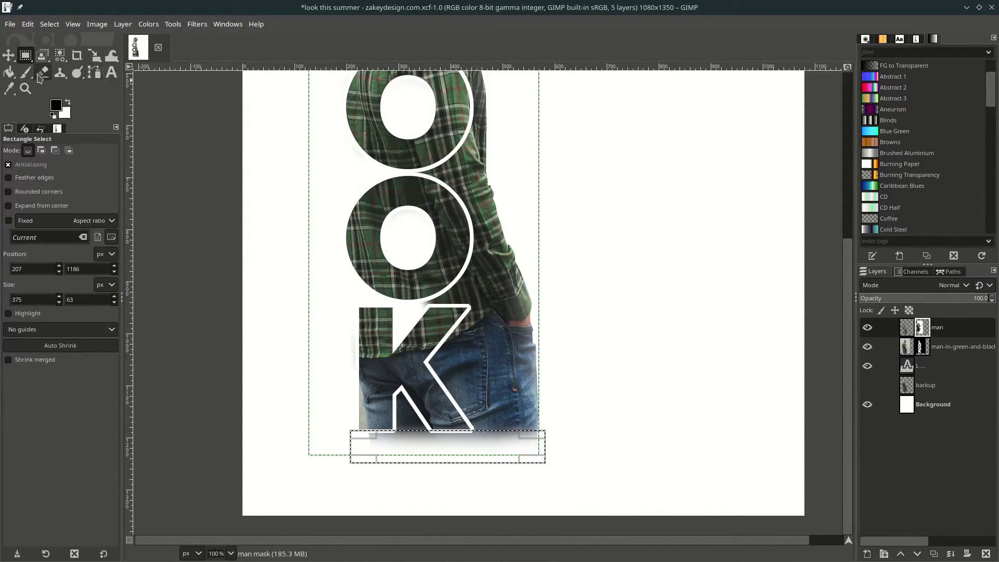
{"action": "key", "text": "p"}
{"action": "mouse_move", "coordinate": [383, 446]}
{"action": "left_mouse_down"}
{"action": "mouse_move", "coordinate": [597, 435]}
{"action": "mouse_move", "coordinate": [401, 423]}
{"action": "mouse_move", "coordinate": [421, 426]}
{"action": "mouse_move", "coordinate": [309, 433]}
{"action": "mouse_move", "coordinate": [451, 421]}
{"action": "mouse_move", "coordinate": [611, 422]}
{"action": "mouse_move", "coordinate": [413, 451]}
{"action": "mouse_move", "coordinate": [528, 462]}
{"action": "left_mouse_up"}
{"action": "left_click", "coordinate": [8, 55]}
{"action": "left_click", "coordinate": [27, 150]}
{"action": "key", "text": "ctrl+shift+a"}
- Switch from the man layer's mask to the Background layer and save the file
{"action": "left_click", "coordinate": [682, 406]}
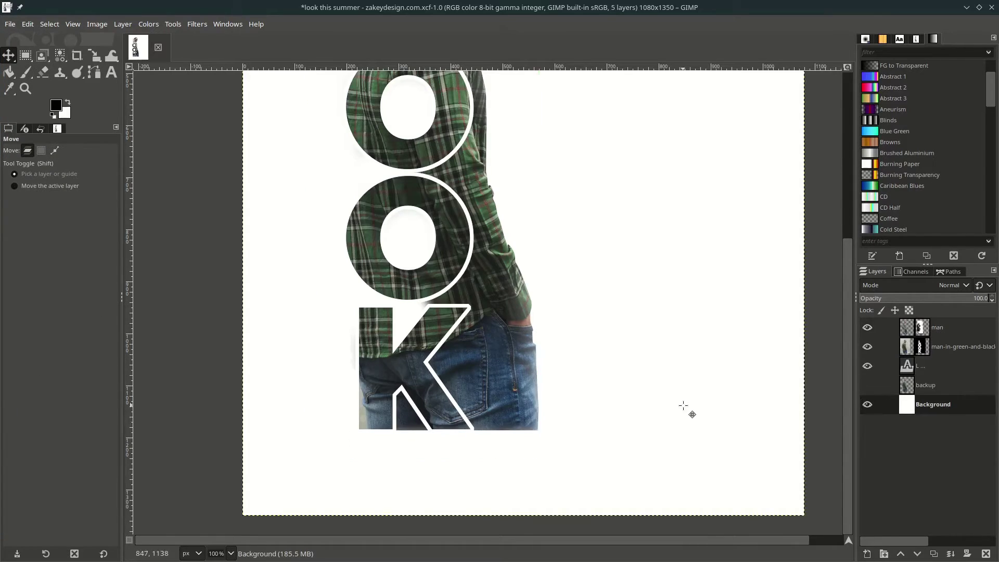
{"action": "scroll", "coordinate": [562, 387], "scroll_direction": "down", "scroll_amount": 2}
{"action": "key", "text": "ctrl+s"}
{"action": "key", "text": "t"}
{"action": "scroll", "coordinate": [526, 336], "scroll_direction": "right", "scroll_amount": 2}
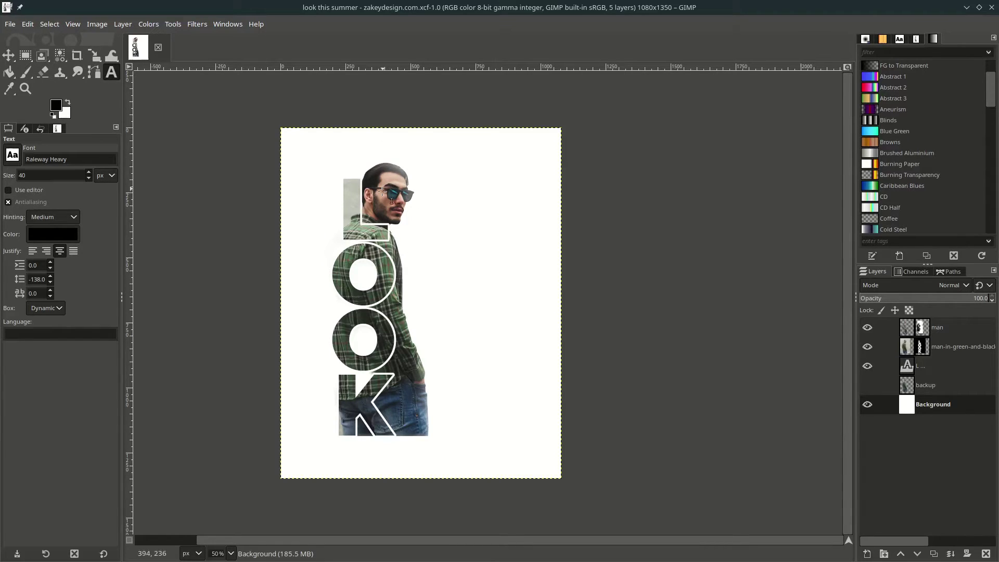
- Delete the layer masks of the photo layer and the man layer, and hide both layers
{"action": "left_click", "coordinate": [921, 327]}
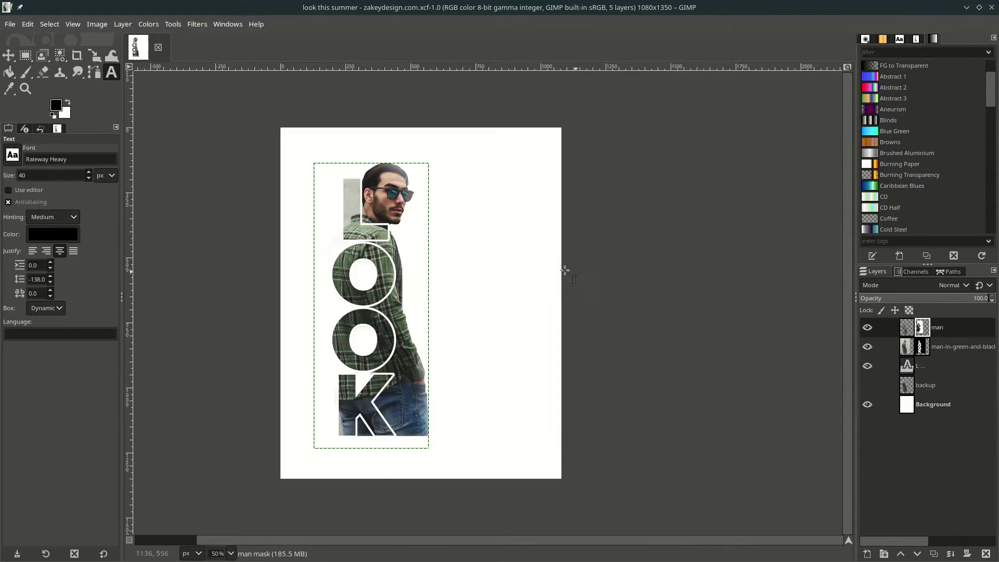
{"action": "right_click", "coordinate": [925, 353]}
{"action": "left_click", "coordinate": [884, 251]}
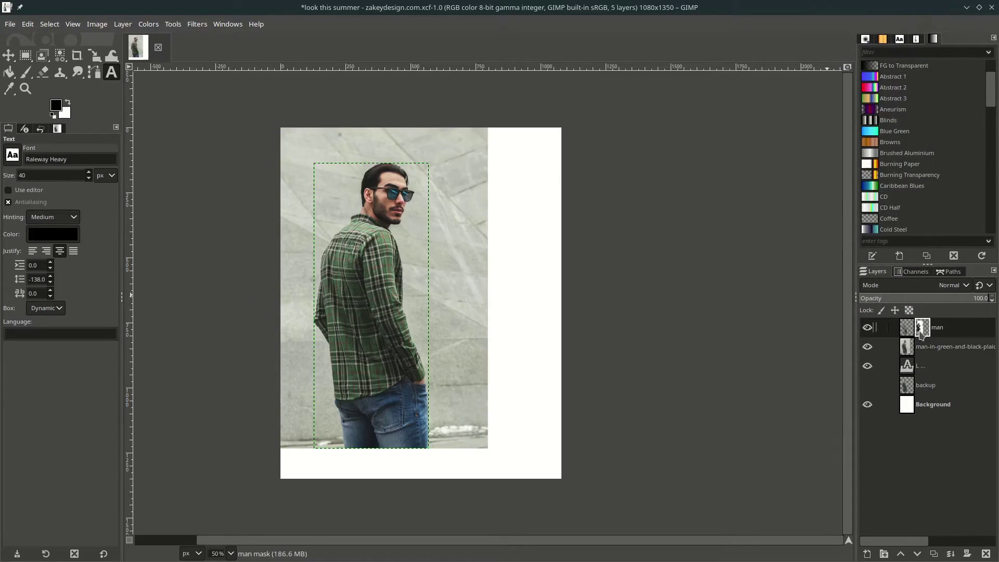
{"action": "right_click", "coordinate": [919, 331]}
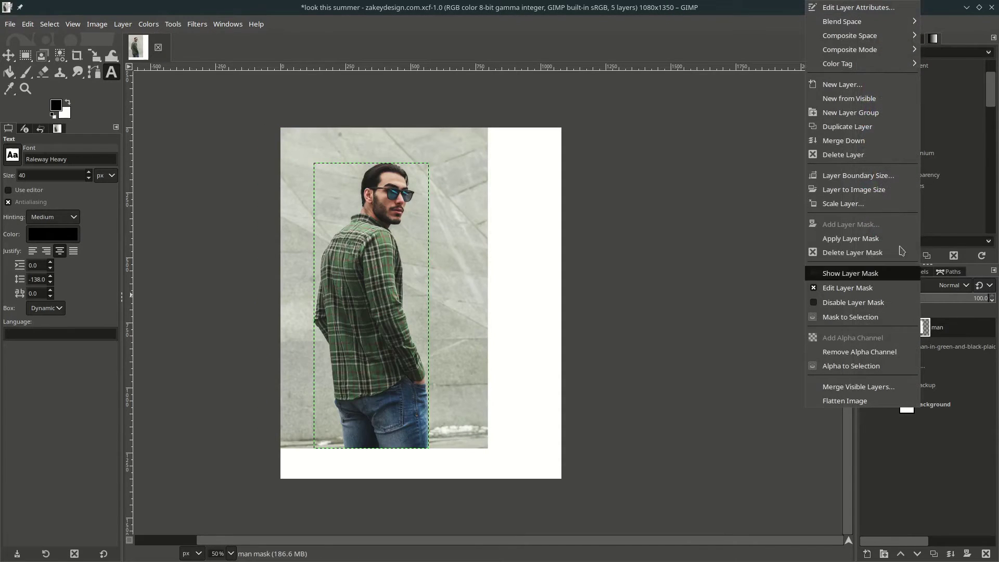
{"action": "left_click", "coordinate": [868, 254]}
{"action": "left_click", "coordinate": [867, 327]}
{"action": "left_click", "coordinate": [867, 346]}
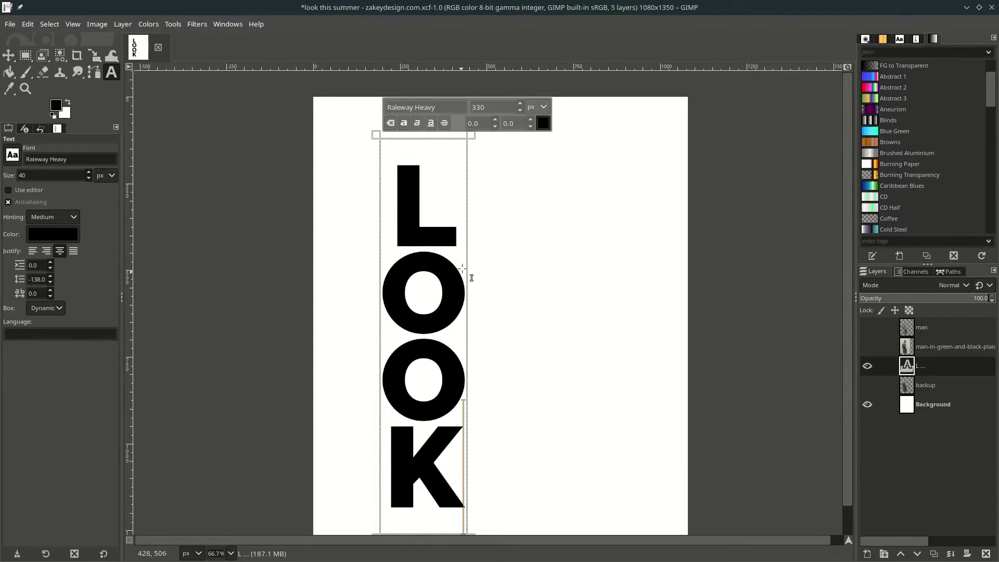
- Change the stacked text from LOOK to BOLD by replacing its first, third and fourth letters
{"action": "left_click", "coordinate": [453, 229]}
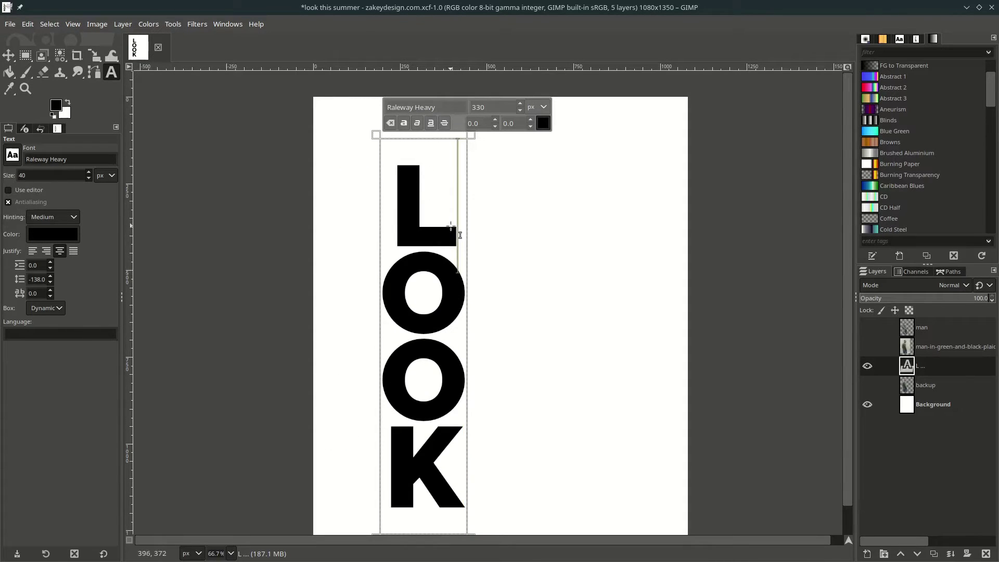
{"action": "left_click_drag", "start_coordinate": [450, 226], "coordinate": [401, 214]}
{"action": "type", "text": "B"}
{"action": "left_click_drag", "start_coordinate": [452, 379], "coordinate": [399, 370]}
{"action": "type", "text": "L"}
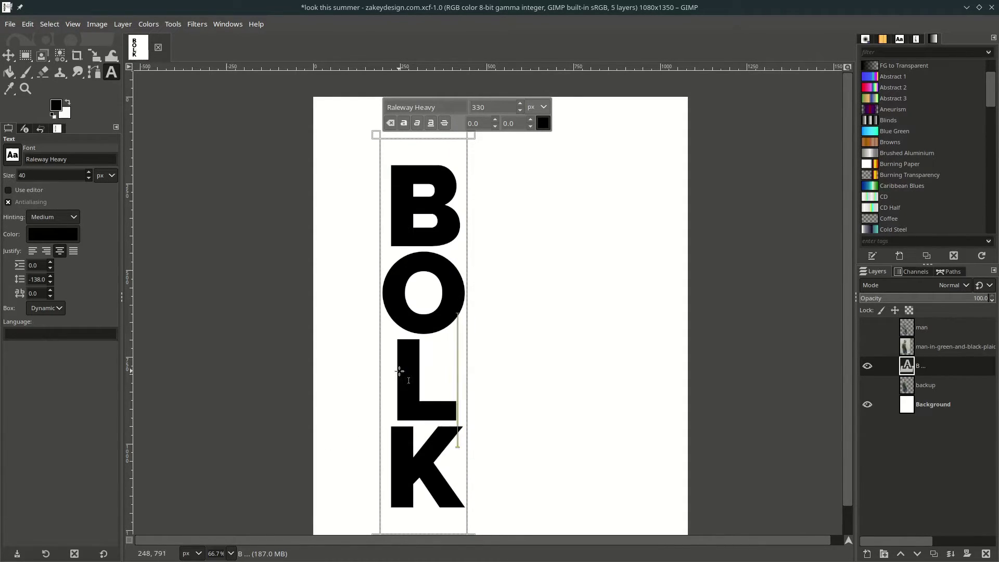
{"action": "left_click_drag", "start_coordinate": [398, 460], "coordinate": [539, 464]}
{"action": "type", "text": "D"}
- Show the original photo layer and create a selection from the alpha of the BOLD text layer
{"action": "left_click", "coordinate": [930, 349]}
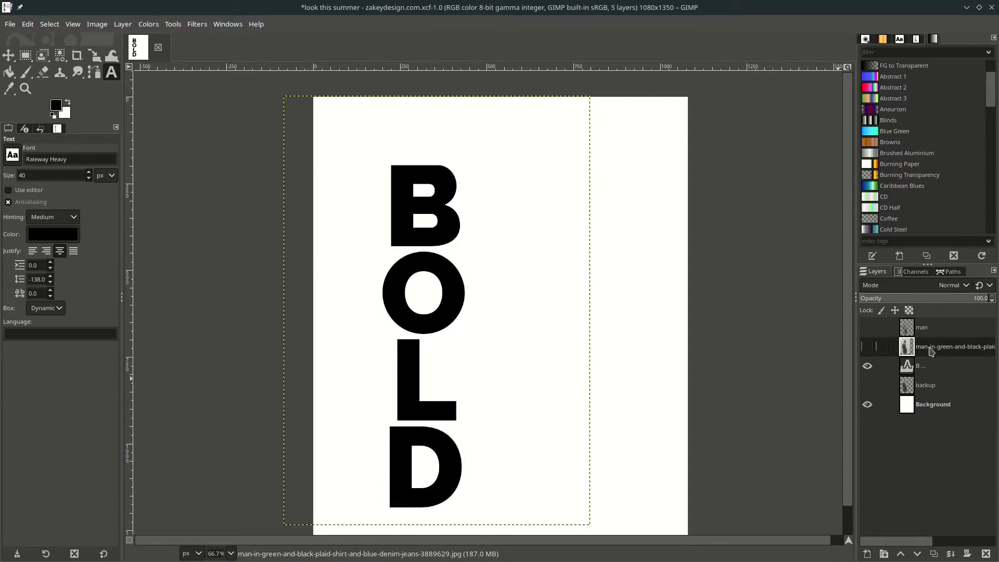
{"action": "left_click", "coordinate": [867, 347]}
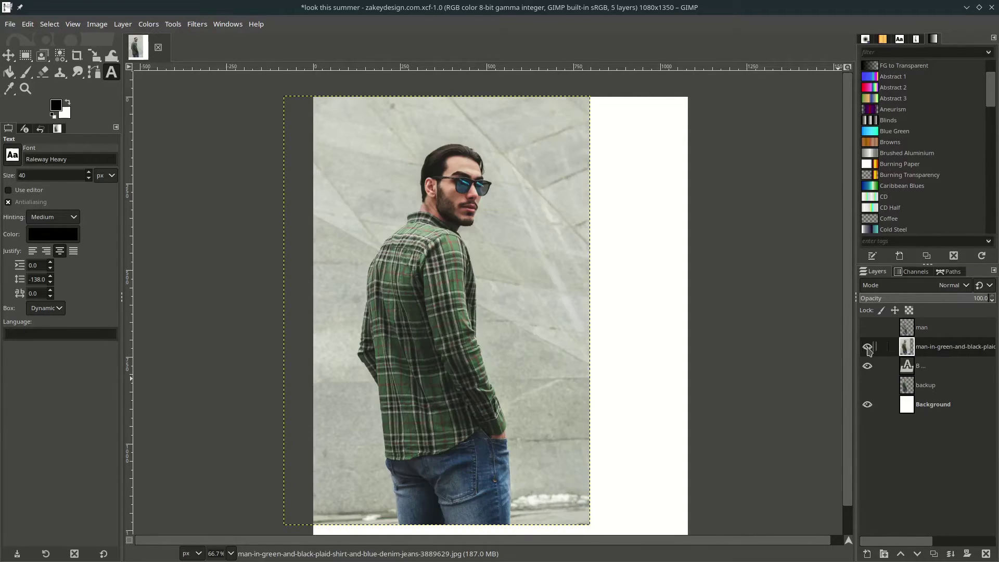
{"action": "right_click", "coordinate": [931, 375]}
{"action": "left_click", "coordinate": [853, 413]}
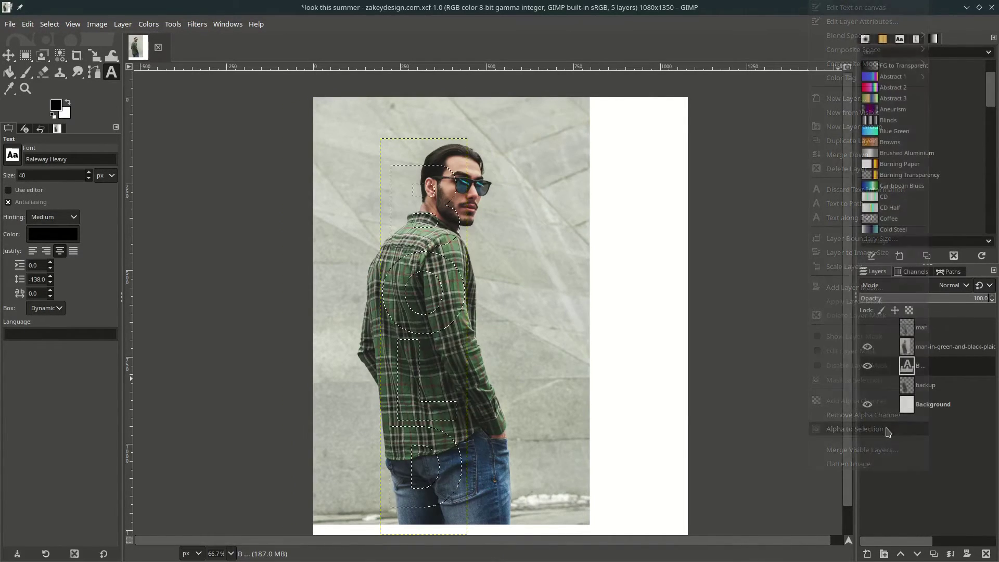
- Add a layer mask to the original photo layer initialized from the BOLD letter selection
{"action": "left_click", "coordinate": [940, 351]}
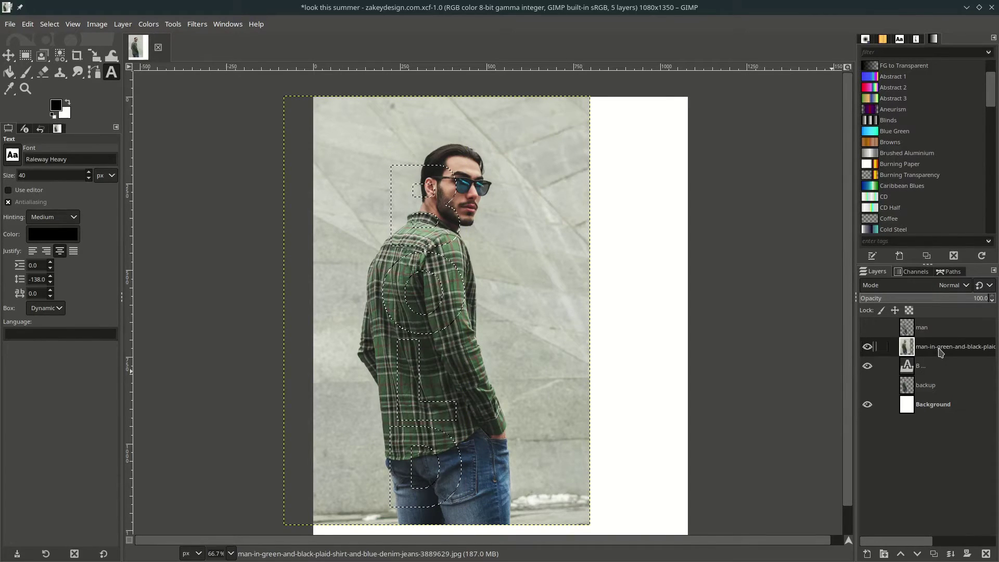
{"action": "right_click", "coordinate": [939, 351]}
{"action": "left_click", "coordinate": [893, 228]}
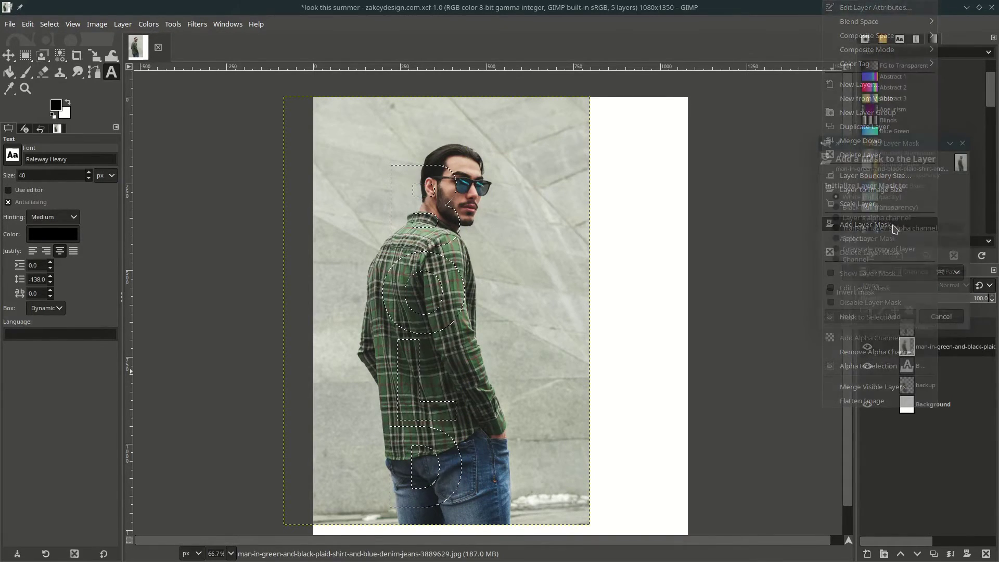
{"action": "left_click", "coordinate": [894, 317]}
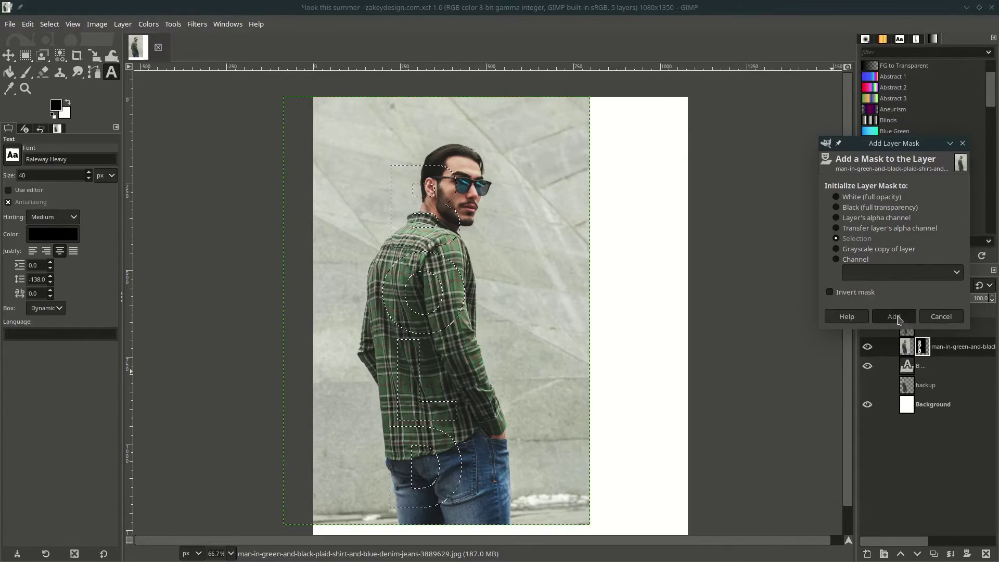
- Toggle the man layer's visibility to compare it with the masked BOLD letters, and delete that layer
{"action": "left_click", "coordinate": [867, 328]}
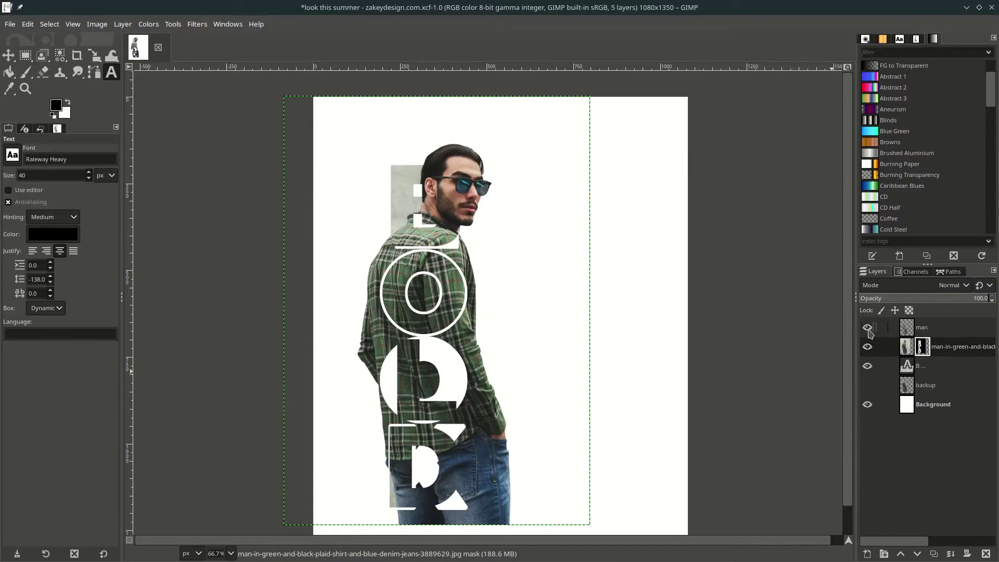
{"action": "left_click", "coordinate": [867, 328]}
{"action": "left_click", "coordinate": [867, 328]}
{"action": "left_click", "coordinate": [867, 328]}
{"action": "left_click", "coordinate": [867, 327]}
{"action": "left_click", "coordinate": [867, 328]}
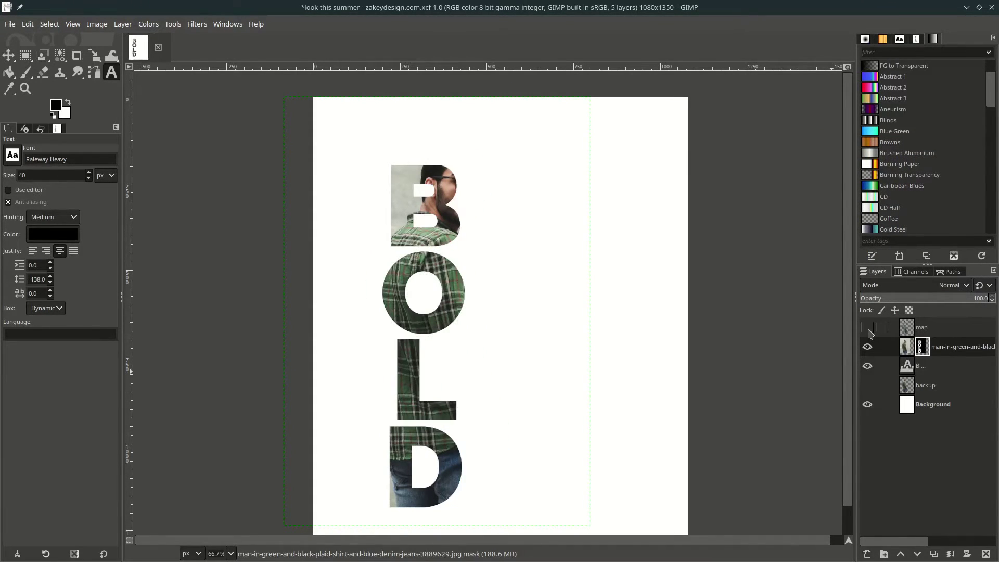
{"action": "left_click", "coordinate": [867, 328]}
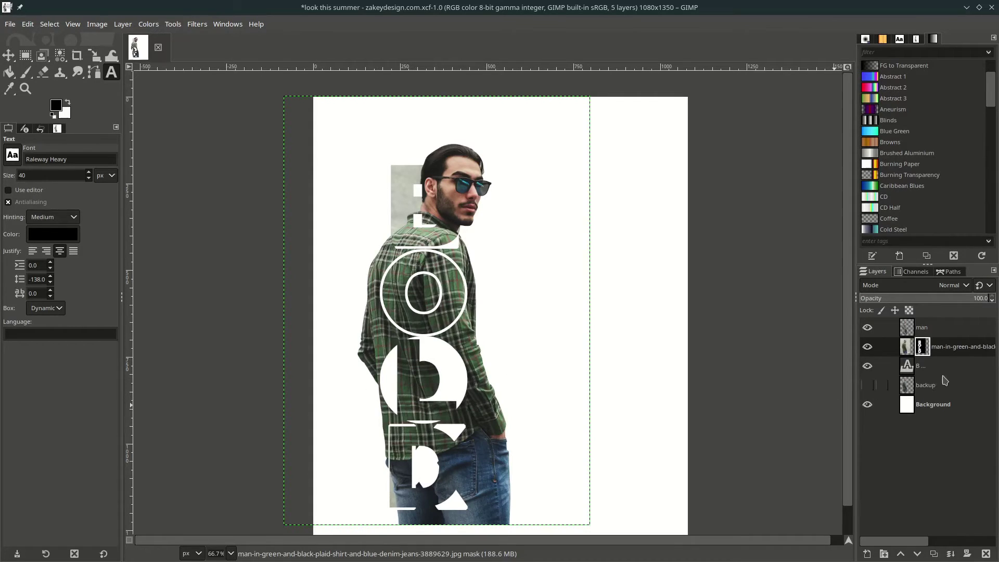
{"action": "left_click", "coordinate": [930, 333]}
{"action": "left_click", "coordinate": [985, 553]}
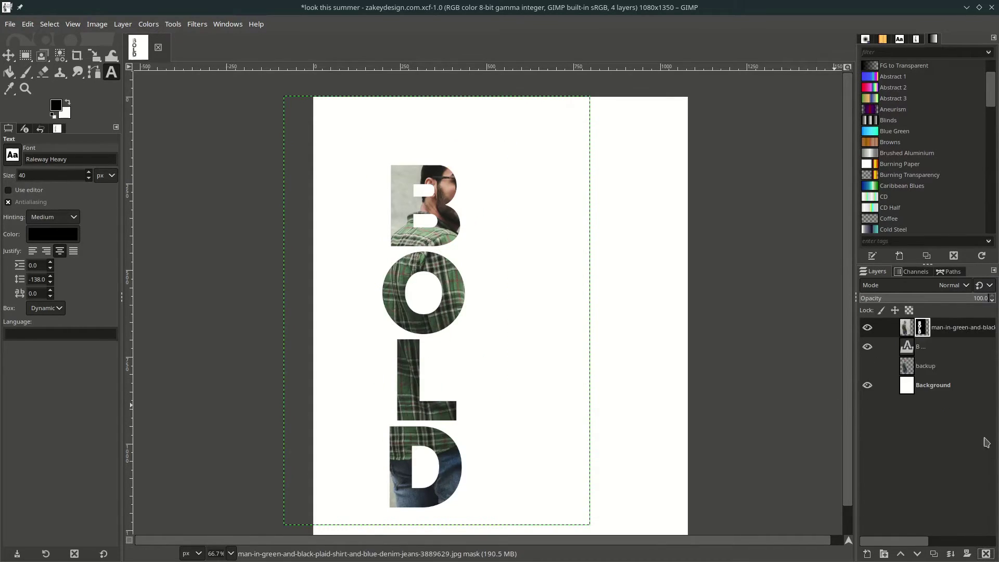
- Duplicate the backup layer, move the copy to the top of the layer stack and show it
{"action": "left_click", "coordinate": [934, 367]}
{"action": "left_click", "coordinate": [934, 554]}
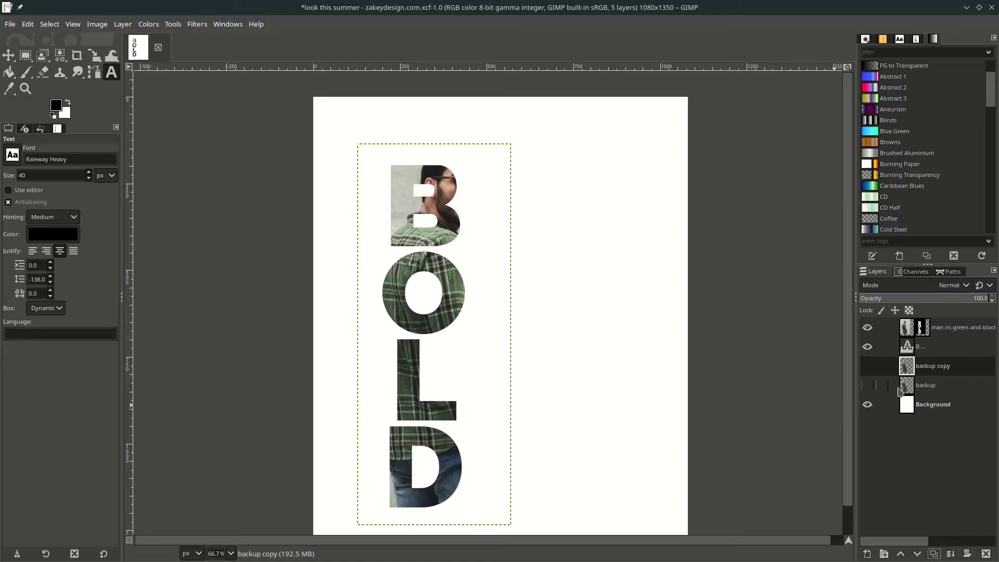
{"action": "left_click_drag", "start_coordinate": [926, 369], "coordinate": [933, 322]}
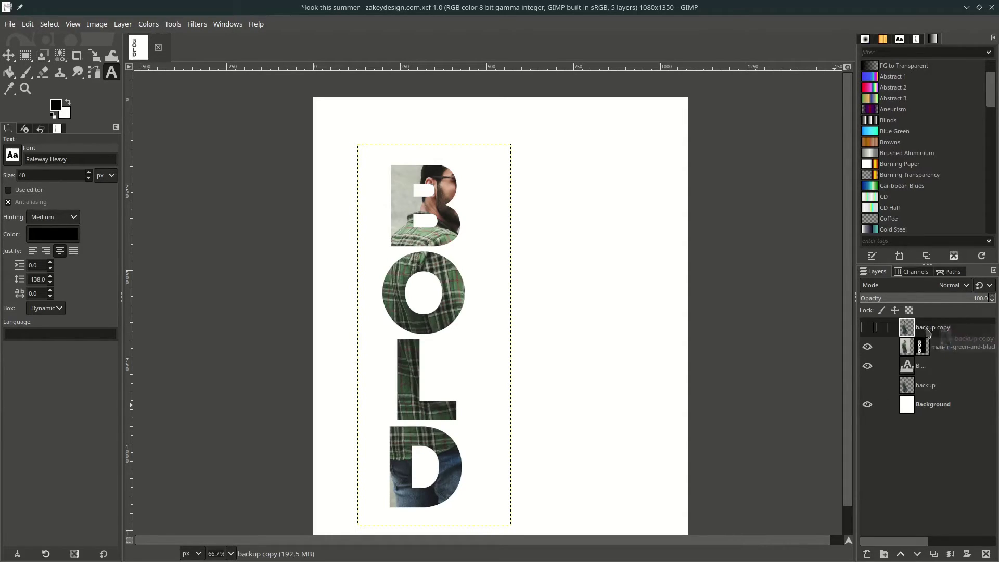
{"action": "left_click", "coordinate": [867, 328]}
- Create a selection from the alpha of the BOLD text layer and grow it by 7 px
{"action": "left_click", "coordinate": [920, 368]}
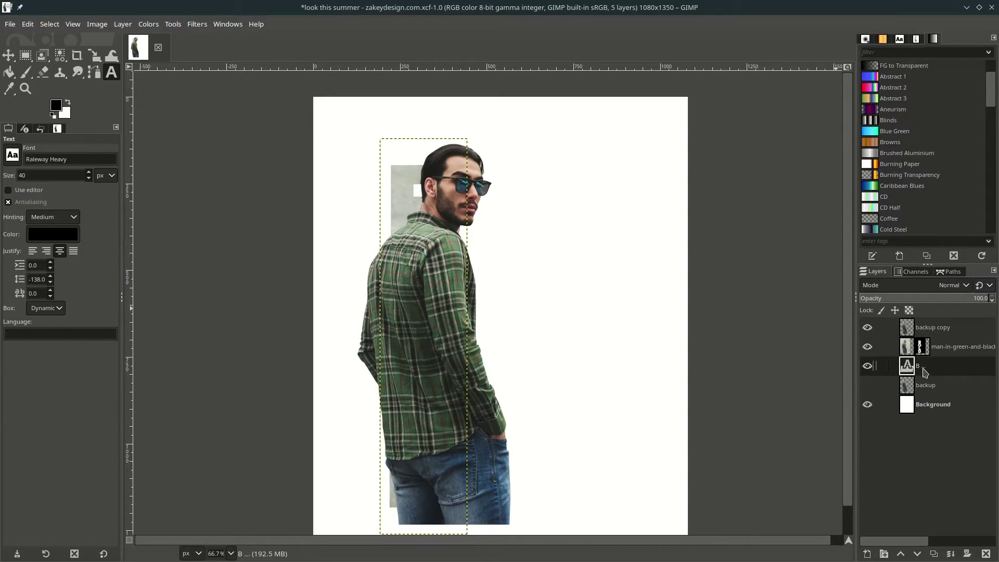
{"action": "right_click", "coordinate": [925, 371]}
{"action": "left_click", "coordinate": [843, 430]}
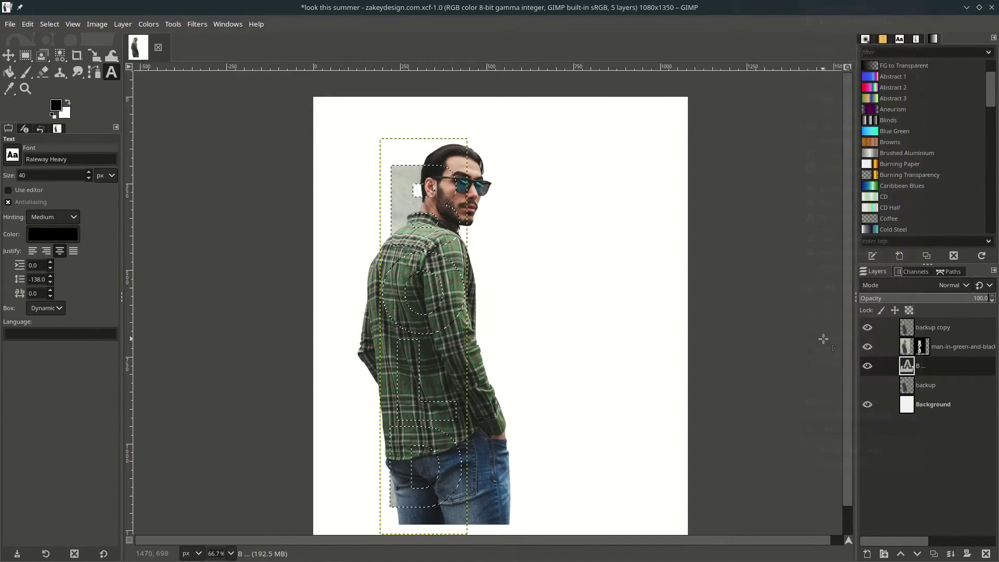
{"action": "left_click", "coordinate": [50, 24]}
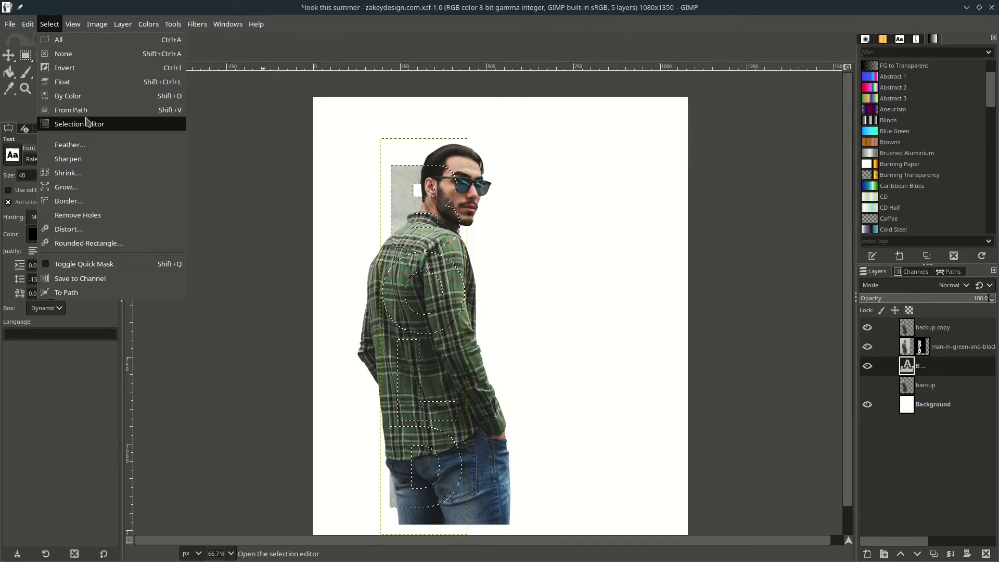
{"action": "left_click", "coordinate": [68, 187]}
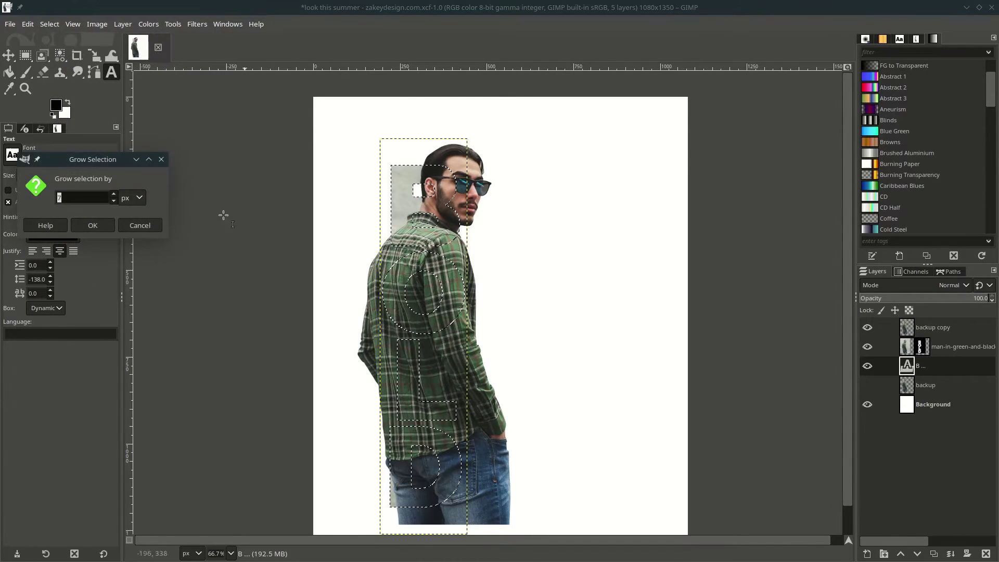
{"action": "left_click", "coordinate": [93, 228]}
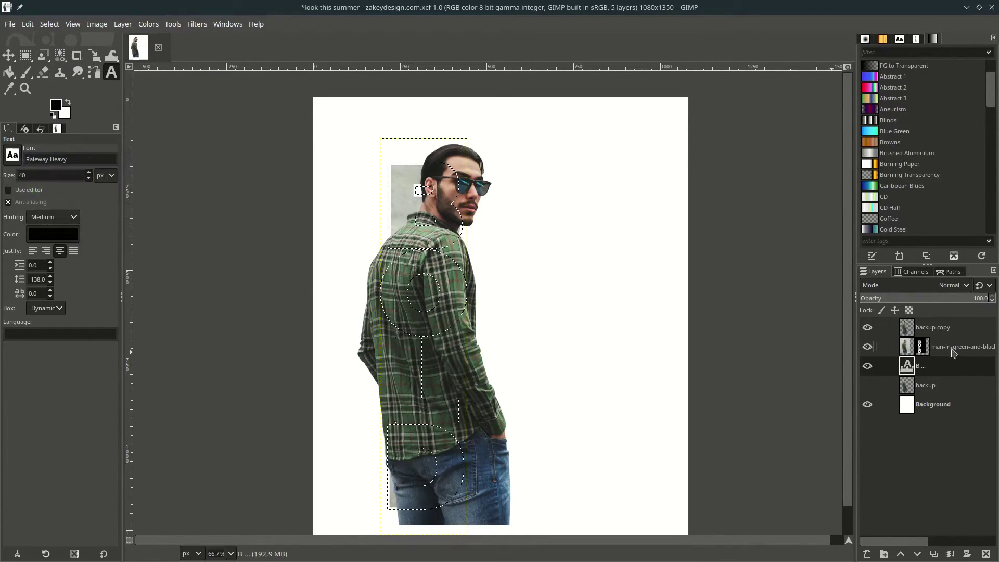
- Clear the grown BOLD selection from the backup copy layer, drop the selection, and add a layer mask to that layer
{"action": "left_click", "coordinate": [928, 328]}
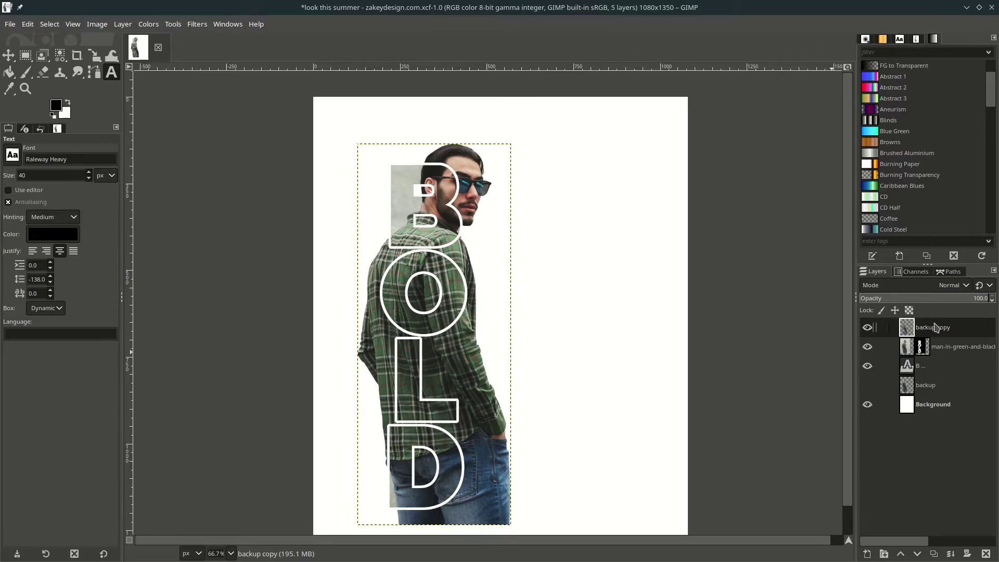
{"action": "right_click", "coordinate": [934, 327]}
{"action": "left_click", "coordinate": [873, 226]}
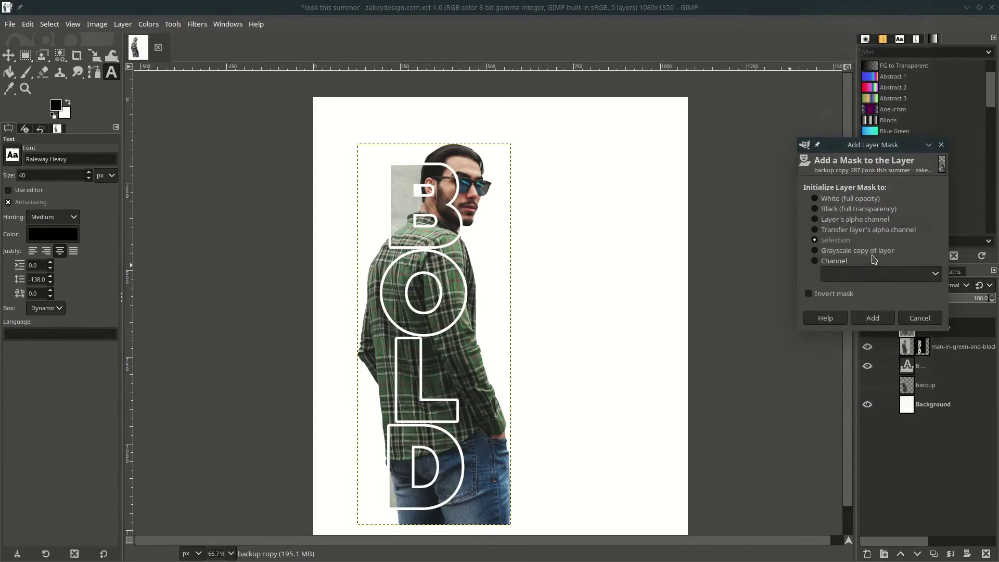
{"action": "left_click", "coordinate": [884, 318]}
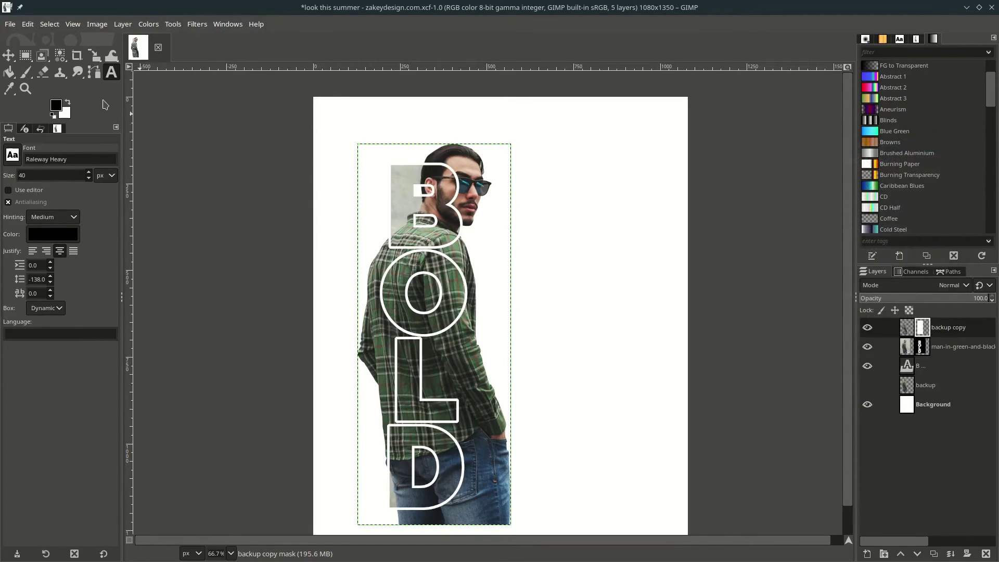
- Paint black on the backup copy's mask with a soft 155 px brush along the man's back and arm, and hide the BOLD text layer
{"action": "left_click", "coordinate": [23, 74]}
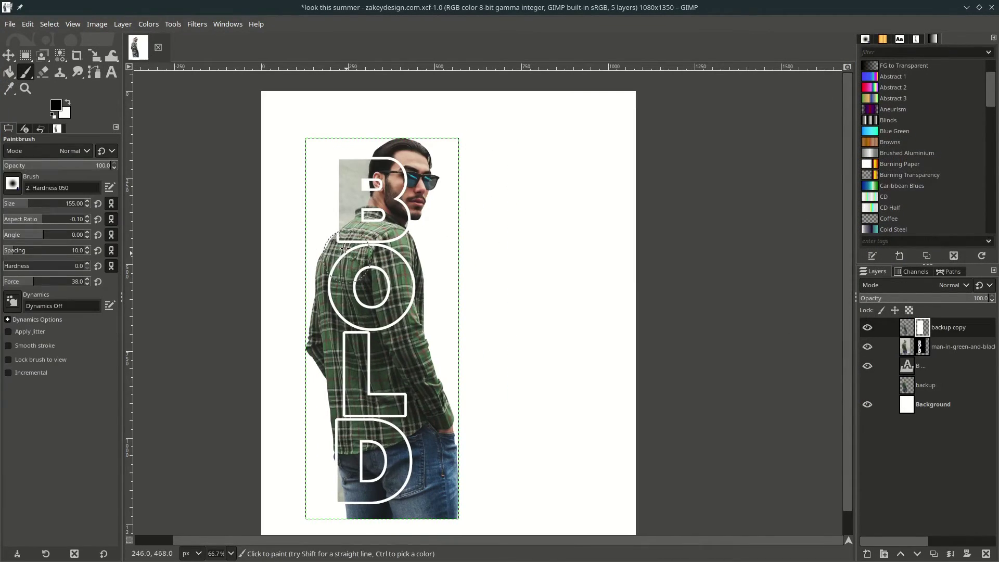
{"action": "mouse_move", "coordinate": [344, 250]}
{"action": "left_mouse_down"}
{"action": "mouse_move", "coordinate": [303, 306]}
{"action": "mouse_move", "coordinate": [312, 398]}
{"action": "left_mouse_up"}
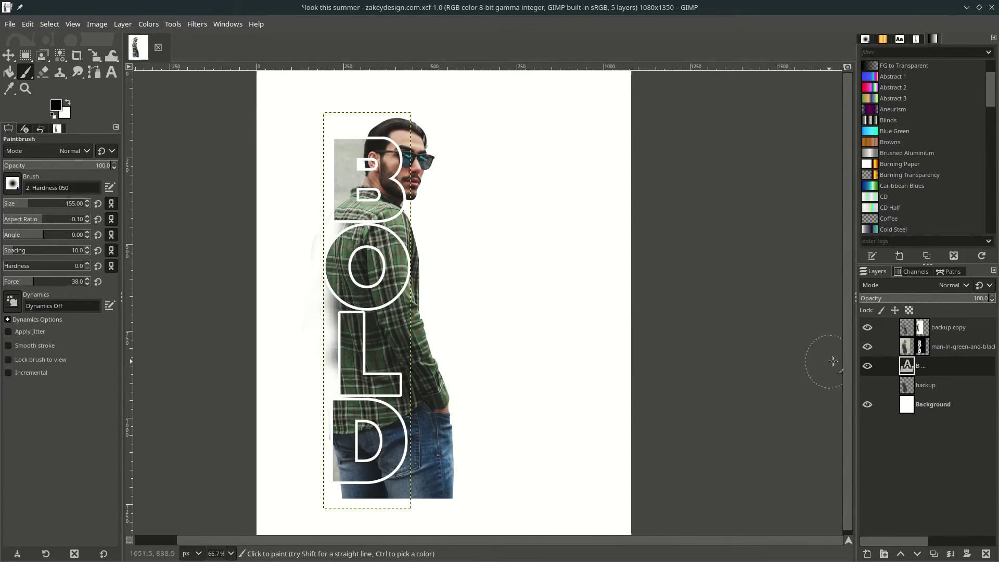
{"action": "left_click", "coordinate": [867, 350]}
{"action": "left_click", "coordinate": [867, 366]}
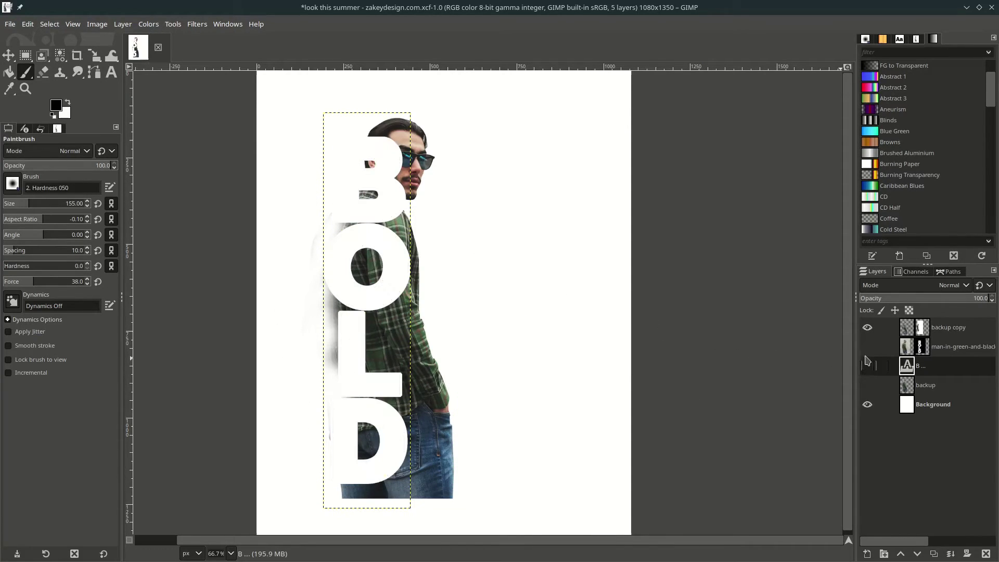
{"action": "left_click", "coordinate": [895, 329]}
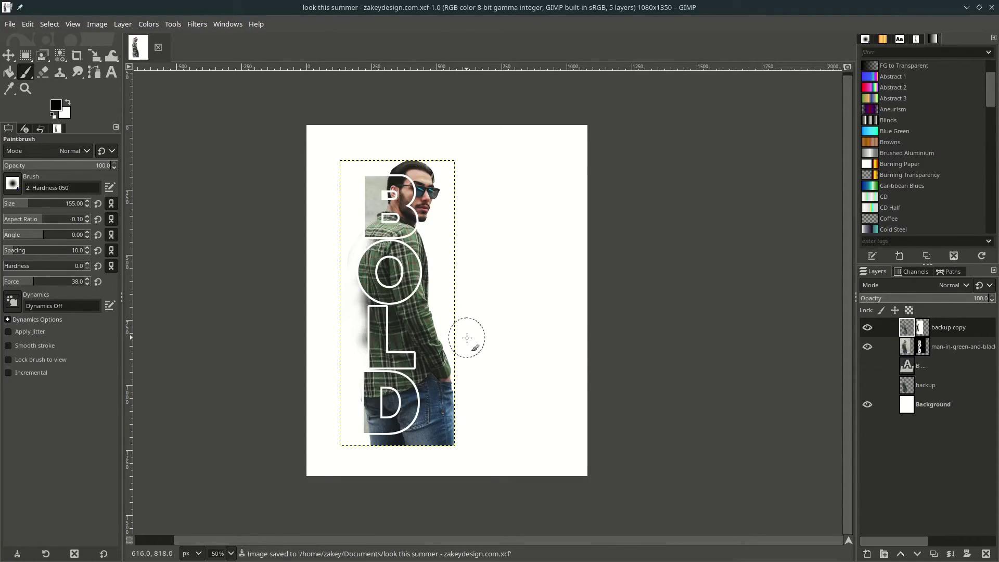
- Undo the BOLD variation edits back to the masked LOOK design
{"action": "key", "text": "ctrl+z"}
{"action": "key", "text": "ctrl+z"}
{"action": "key", "text": "ctrl+z"}
{"action": "key", "text": "ctrl+z"}
{"action": "key", "text": "ctrl+z"}
{"action": "key", "text": "ctrl+z"}
{"action": "key", "text": "ctrl+z"}
{"action": "key", "text": "ctrl+z"}
{"action": "key", "text": "ctrl+z"}
{"action": "key", "text": "ctrl+z"}
{"action": "key", "text": "ctrl+z"}
- Link the man, photo, LOOK text and backup layers and move them together to the horizontal centre of the canvas
{"action": "key", "text": "m"}
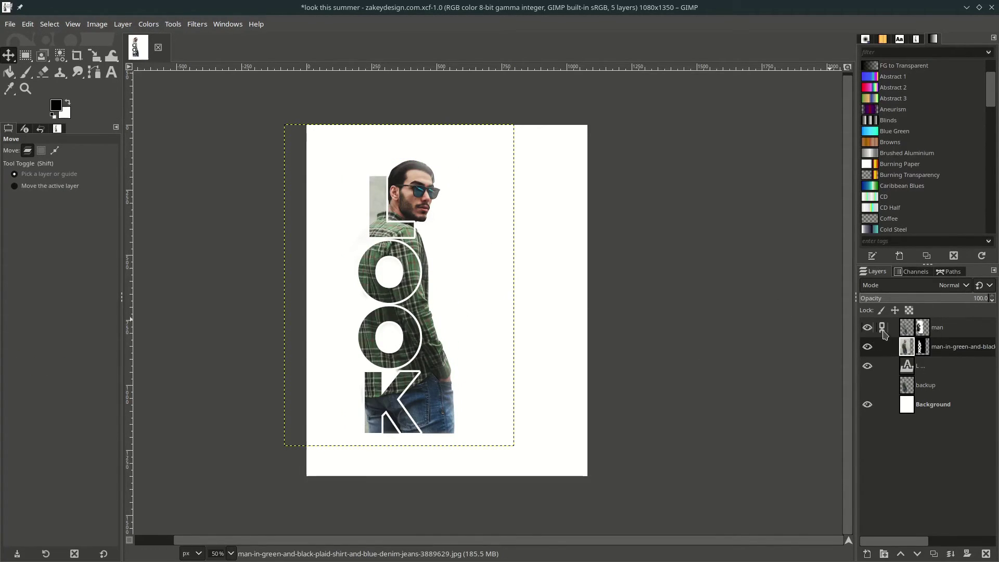
{"action": "left_click_drag", "start_coordinate": [410, 208], "coordinate": [448, 215]}
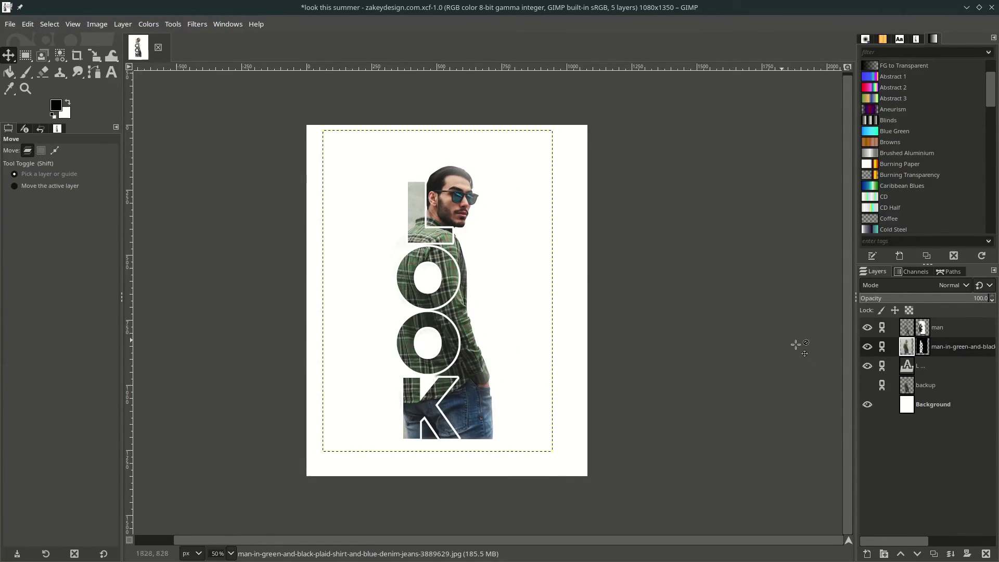
- Add the text "NEW" directly above the Background layer, beside the letter L
{"action": "left_click", "coordinate": [906, 403]}
{"action": "left_click", "coordinate": [913, 369]}
{"action": "left_click", "coordinate": [915, 388]}
{"action": "left_click", "coordinate": [919, 404]}
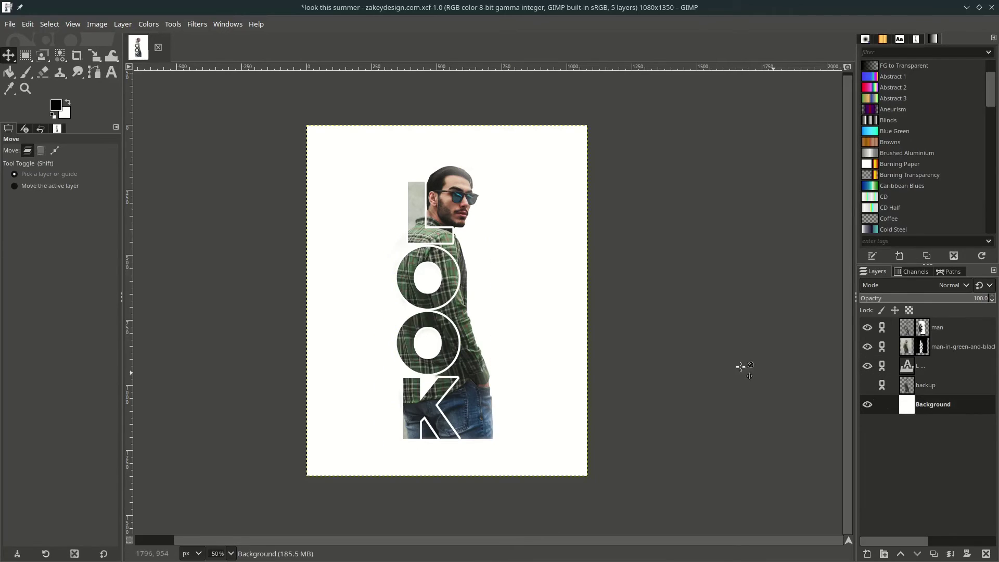
{"action": "scroll", "coordinate": [426, 287], "scroll_direction": "up", "scroll_amount": 2}
{"action": "scroll", "coordinate": [313, 197], "scroll_direction": "up", "scroll_amount": 3}
{"action": "key", "text": "t"}
{"action": "left_click", "coordinate": [328, 253]}
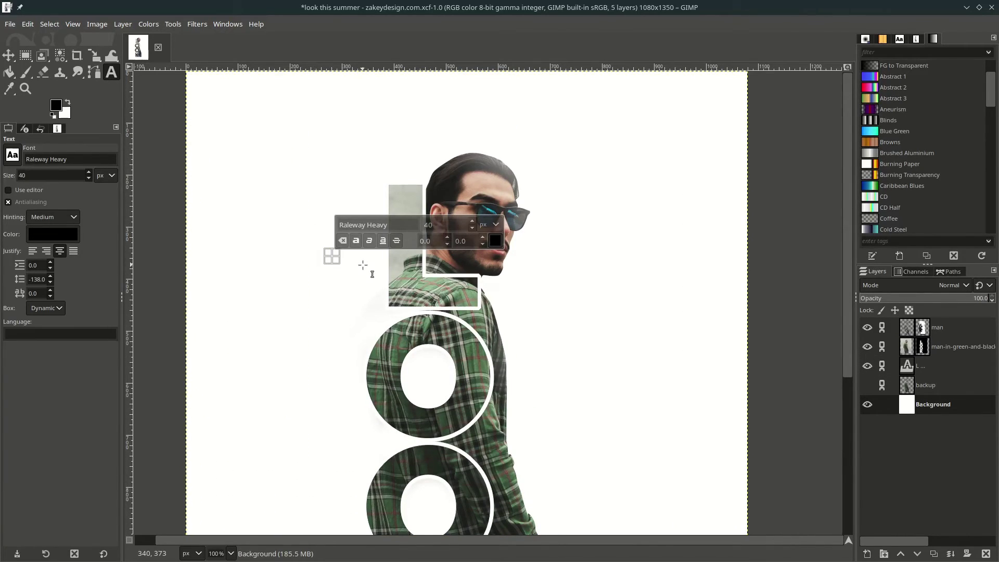
{"action": "type", "text": "NEW"}
- Set the NEW text's font to Poppins Bold and its colour to the saved green swatch
{"action": "triple_click", "coordinate": [377, 225]}
{"action": "type", "text": "PP"}
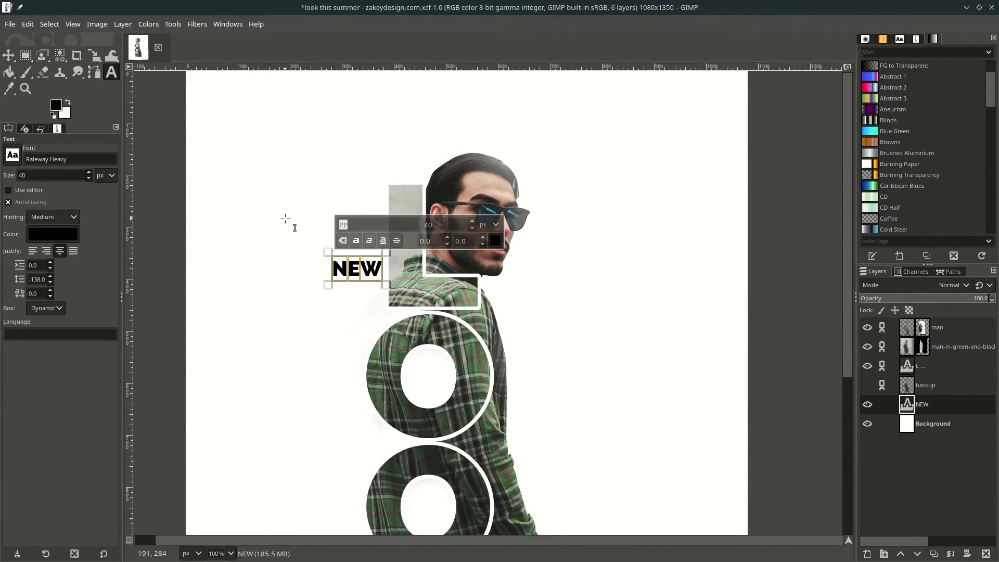
{"action": "key", "text": "Down"}
{"action": "key", "text": "Down"}
{"action": "key", "text": "Return"}
{"action": "left_click", "coordinate": [497, 241]}
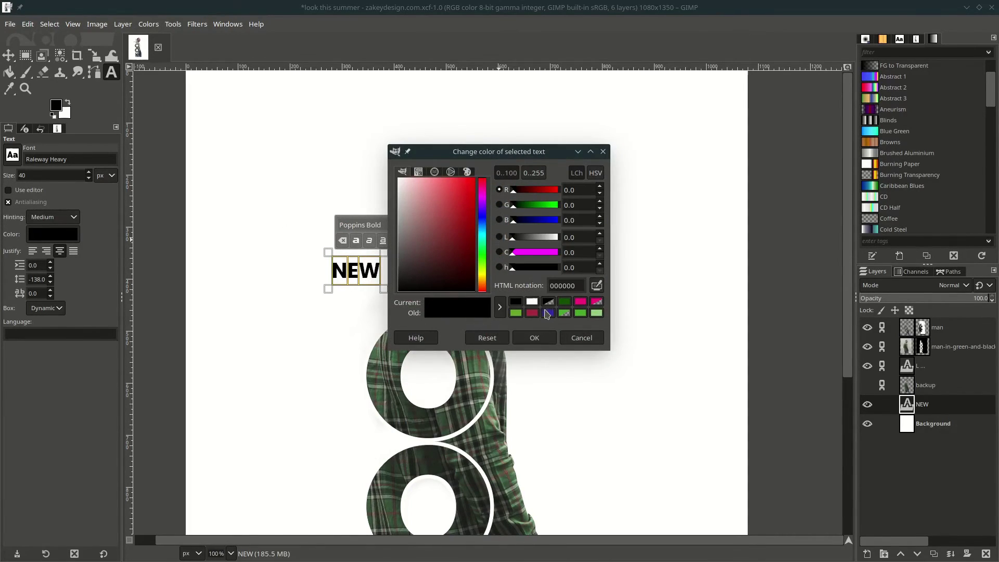
{"action": "left_click", "coordinate": [517, 313]}
{"action": "left_click", "coordinate": [534, 338]}
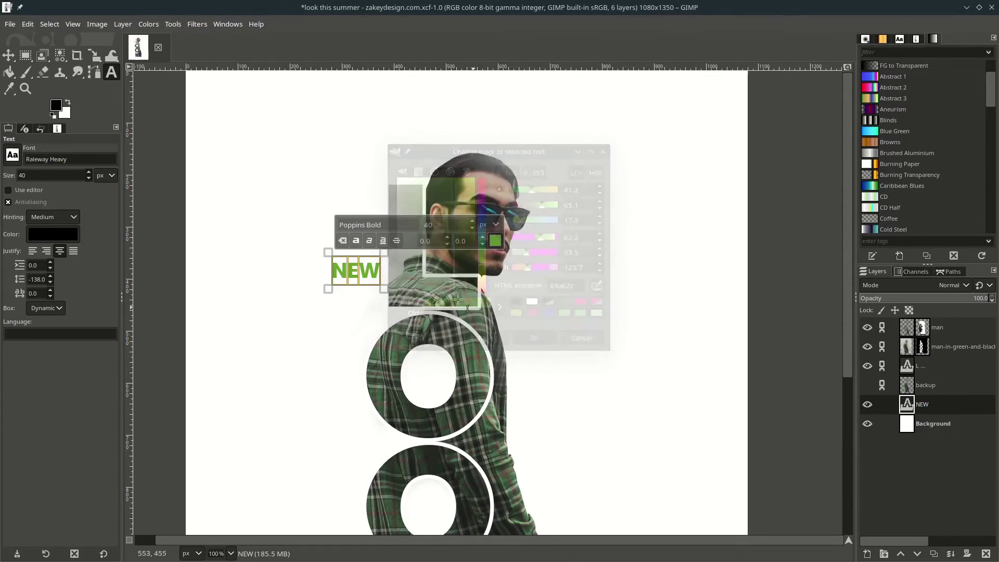
- Rotate the NEW text to read vertically upward and place it alongside the upper end of the letter L
{"action": "left_click", "coordinate": [13, 55]}
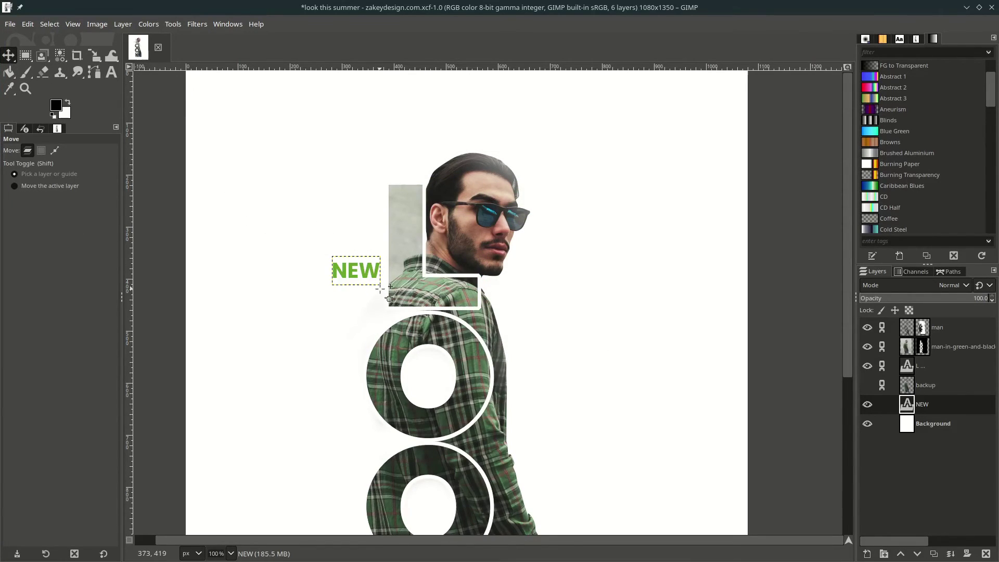
{"action": "key", "text": "shift+r"}
{"action": "left_click_drag", "start_coordinate": [378, 281], "coordinate": [364, 201]}
{"action": "left_click", "coordinate": [10, 55]}
- Add the two-line text "THIS SUMMER" beside the man's jeans, next to the letter K
{"action": "scroll", "coordinate": [365, 218], "scroll_direction": "down", "scroll_amount": 2}
{"action": "key", "text": "plus"}
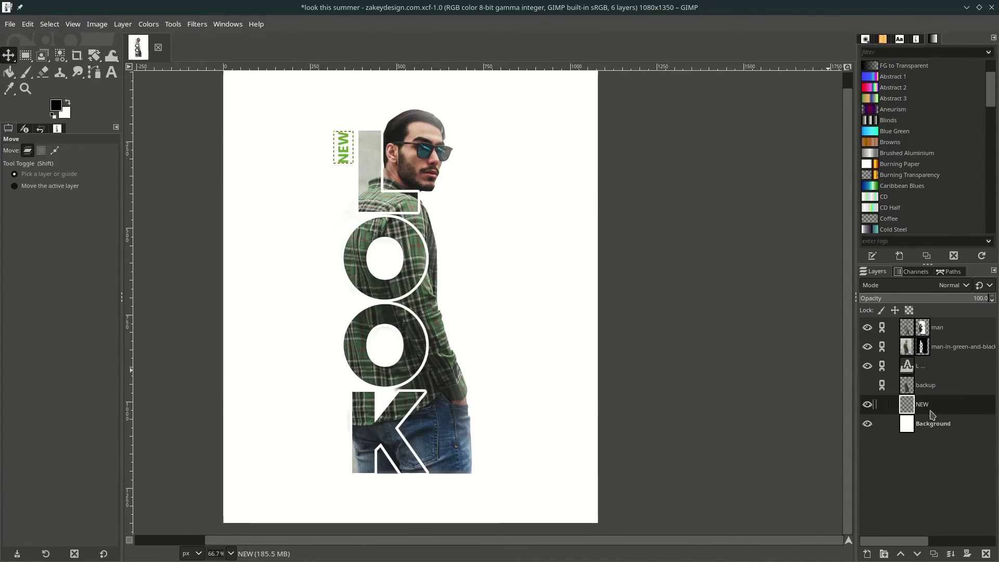
{"action": "key", "text": "t"}
{"action": "left_click", "coordinate": [486, 432]}
{"action": "type", "text": "THIS"}
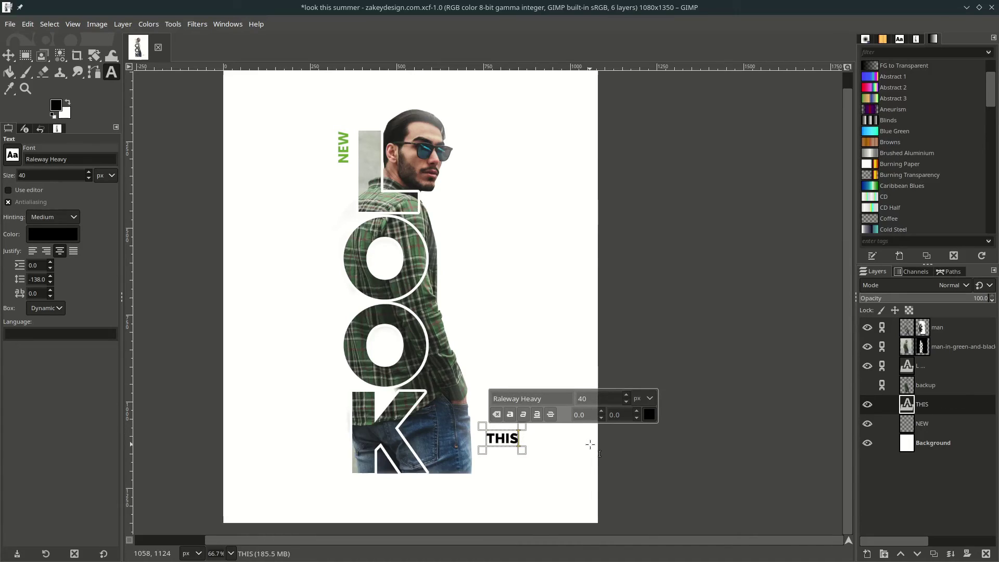
{"action": "key", "text": "Return"}
{"action": "type", "text": "SUMMER"}
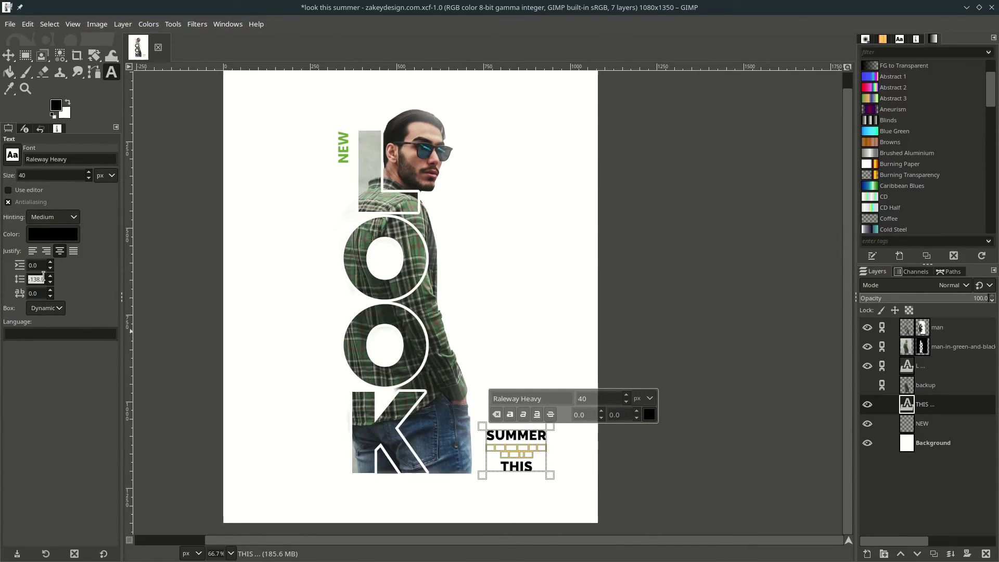
- Set the THIS SUMMER text's line spacing to 0 and left-justify it
{"action": "type", "text": "0"}
{"action": "key", "text": "Return"}
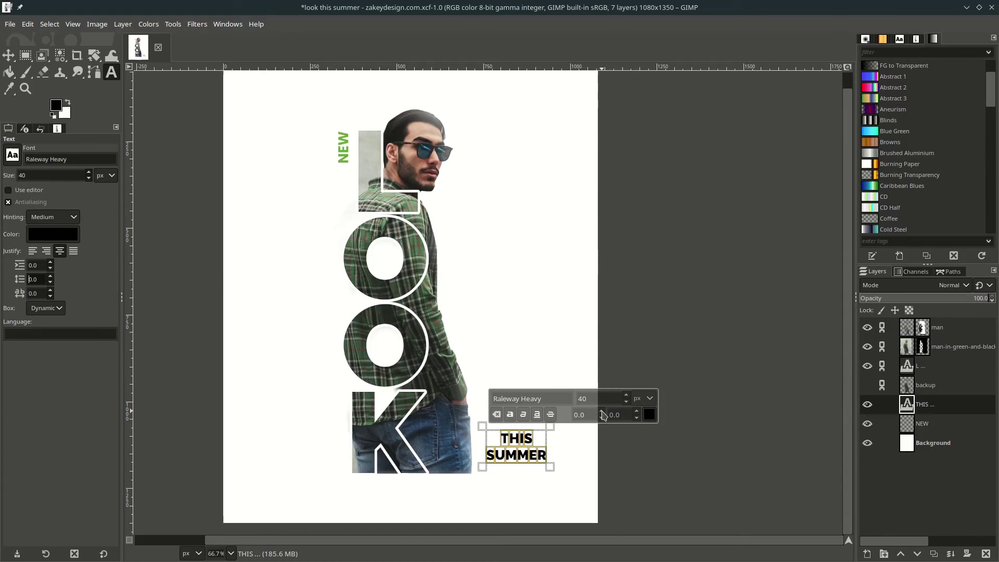
{"action": "left_click", "coordinate": [31, 251]}
- Set the THIS SUMMER text's font to Poppins Bold and colour it the same green as NEW
{"action": "left_click", "coordinate": [548, 401]}
{"action": "type", "text": "POP"}
{"action": "left_click", "coordinate": [541, 157]}
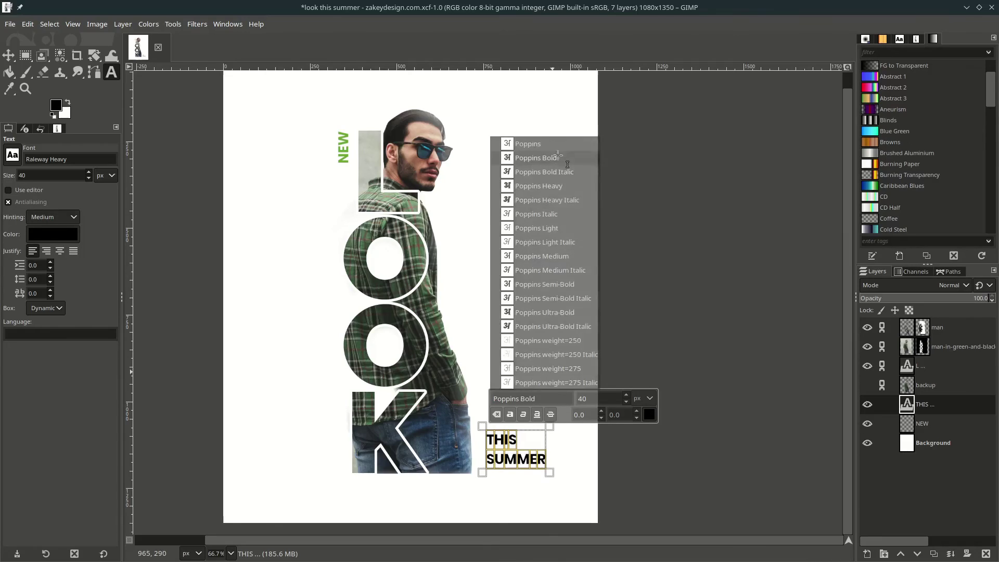
{"action": "scroll", "coordinate": [38, 279], "scroll_direction": "down", "scroll_amount": 9}
{"action": "left_click", "coordinate": [649, 414]}
{"action": "left_click", "coordinate": [680, 476]}
{"action": "left_click", "coordinate": [684, 512]}
- Move the THIS SUMMER text down to line up with the lower edge of the letter K, and save the image
{"action": "left_click", "coordinate": [8, 55]}
{"action": "left_click_drag", "start_coordinate": [506, 438], "coordinate": [507, 446]}
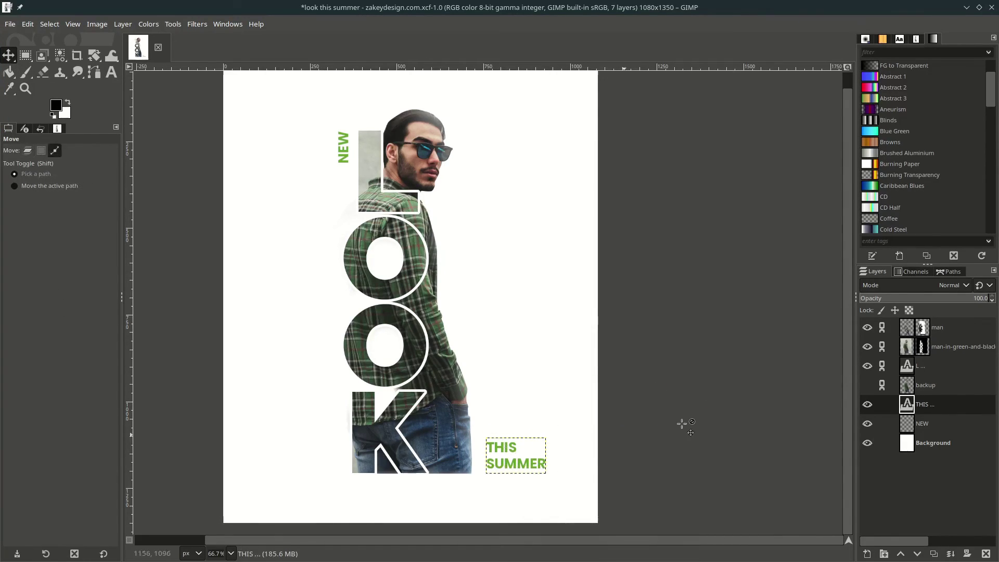
{"action": "left_click", "coordinate": [554, 387]}
{"action": "scroll", "coordinate": [555, 387], "scroll_direction": "down", "scroll_amount": 1}
{"action": "key", "text": "ctrl+s"}
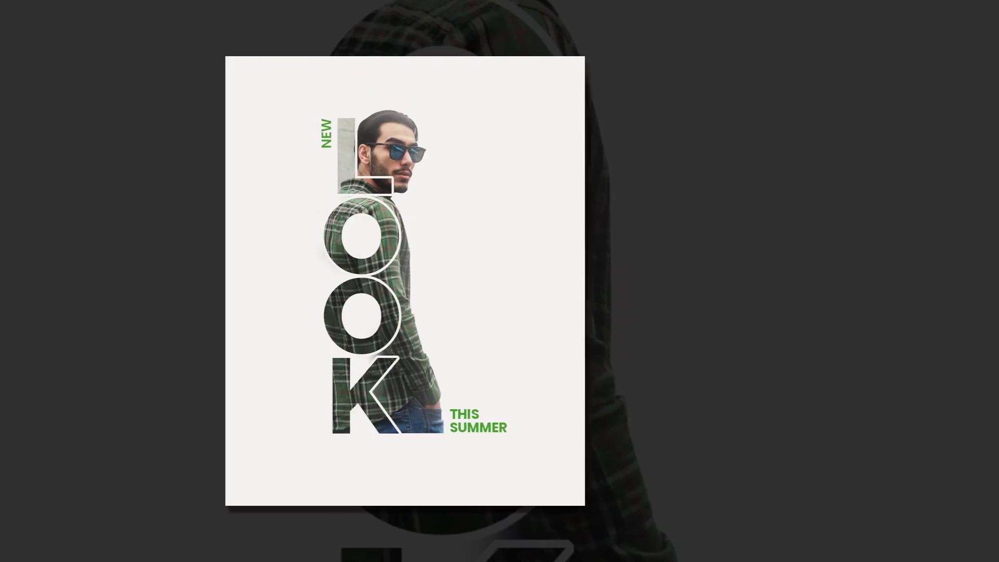